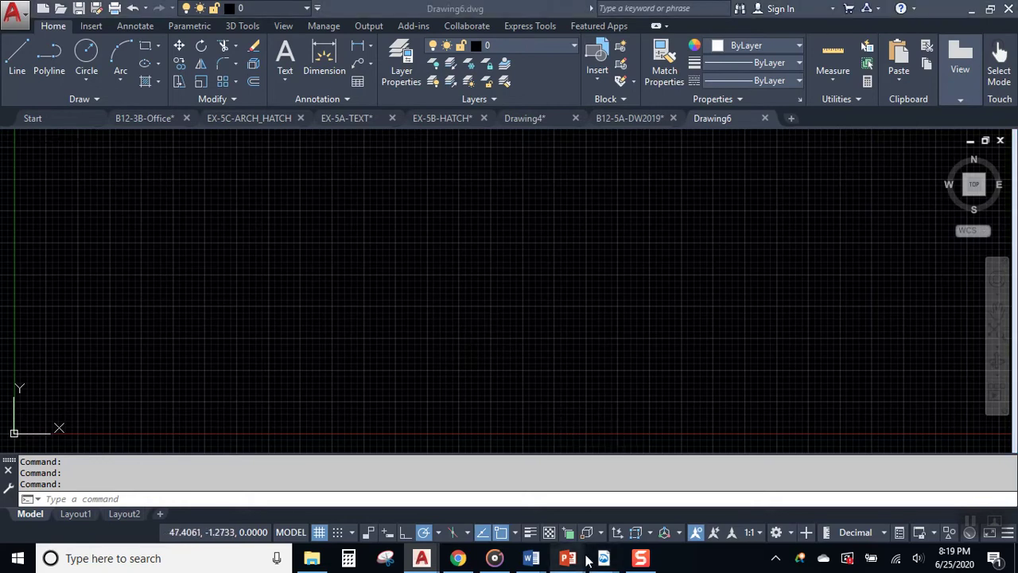
# Step: Bring the Unit 13- TEXT lecture deck to the front on the LIMITS title slide
pyautogui.moveTo(567, 557)
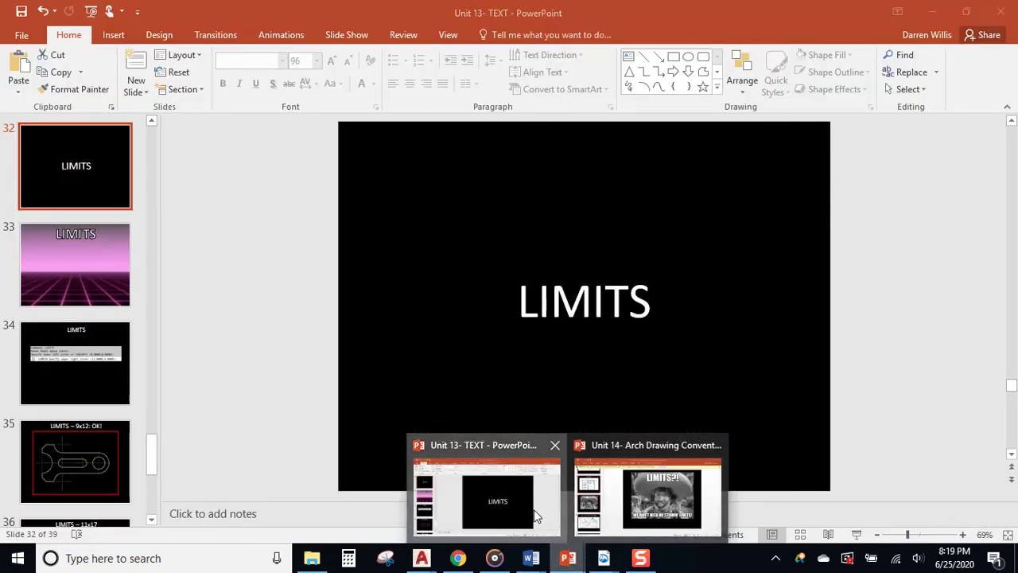
pyautogui.click(534, 509)
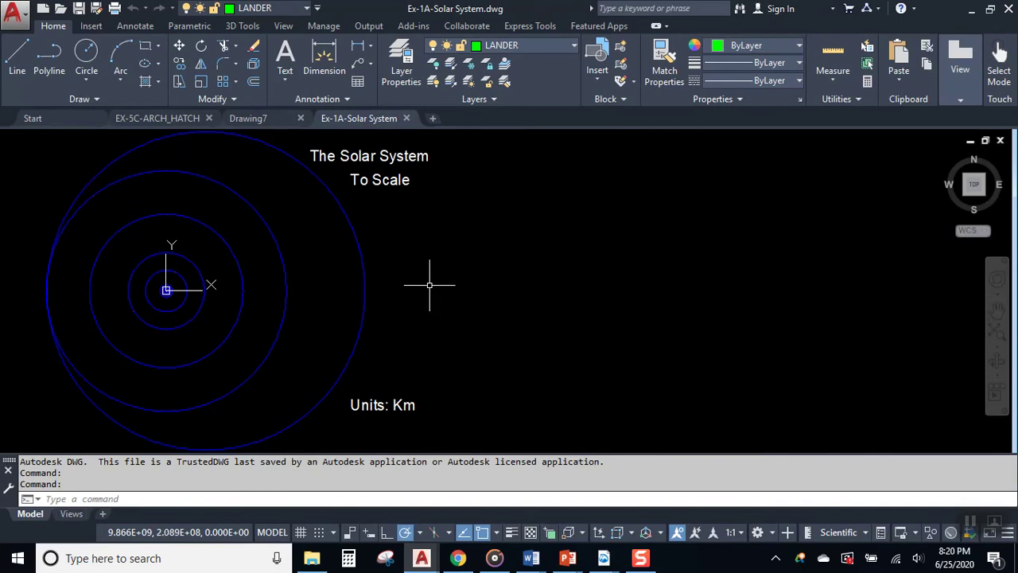
pyautogui.moveTo(429, 285)
pyautogui.mouseDown(button='middle')
pyautogui.moveTo(491, 302)
pyautogui.moveTo(773, 295)
pyautogui.moveTo(677, 294)
pyautogui.mouseUp(button='middle')
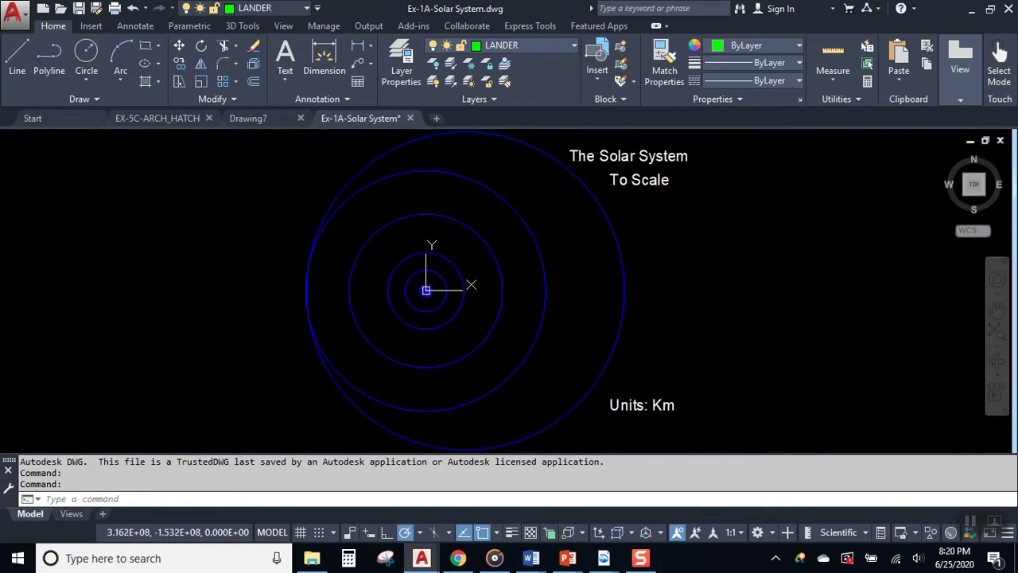
pyautogui.scroll(3, 426, 272)
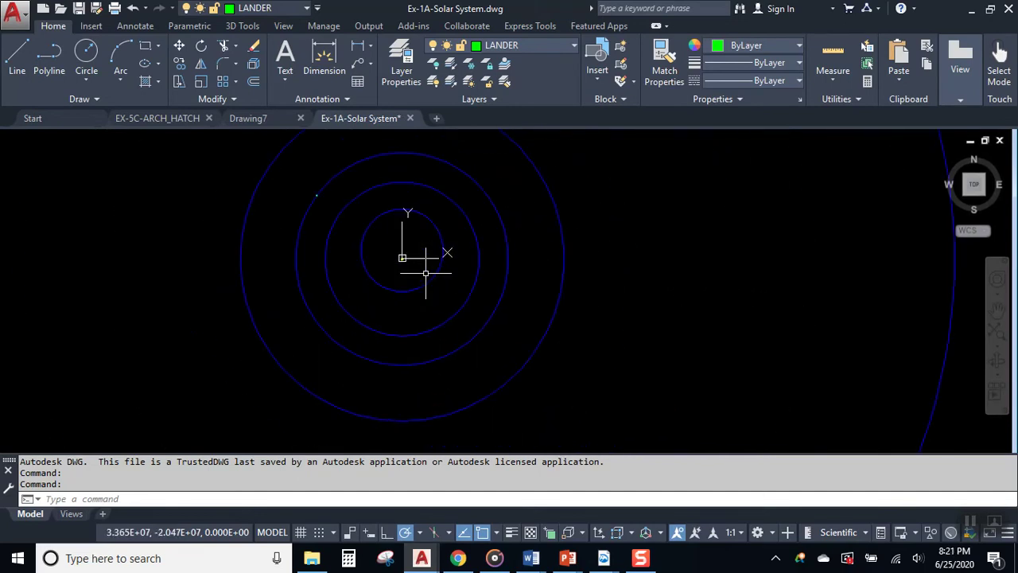
pyautogui.scroll(-3, 427, 278)
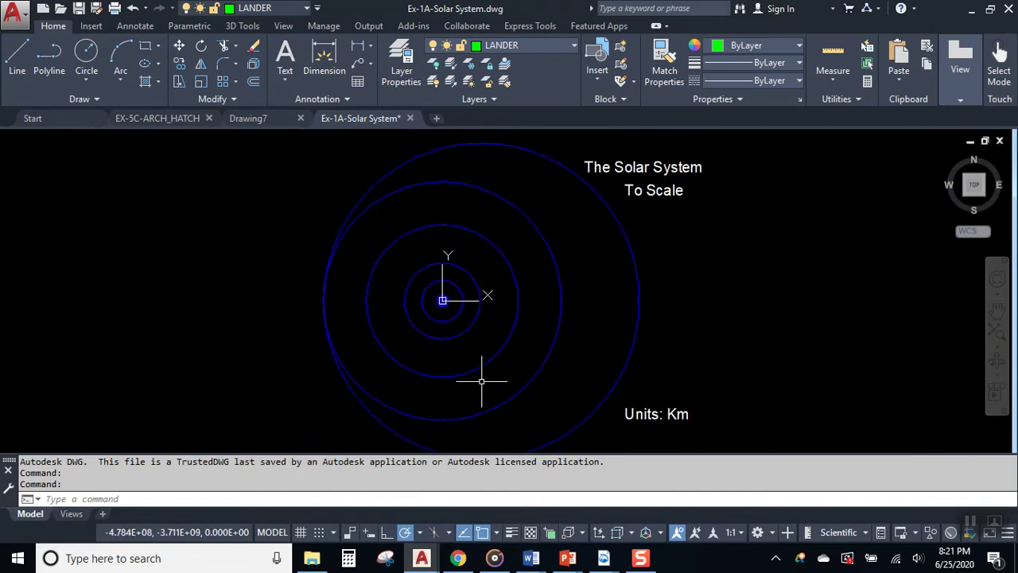
pyautogui.click(575, 148)
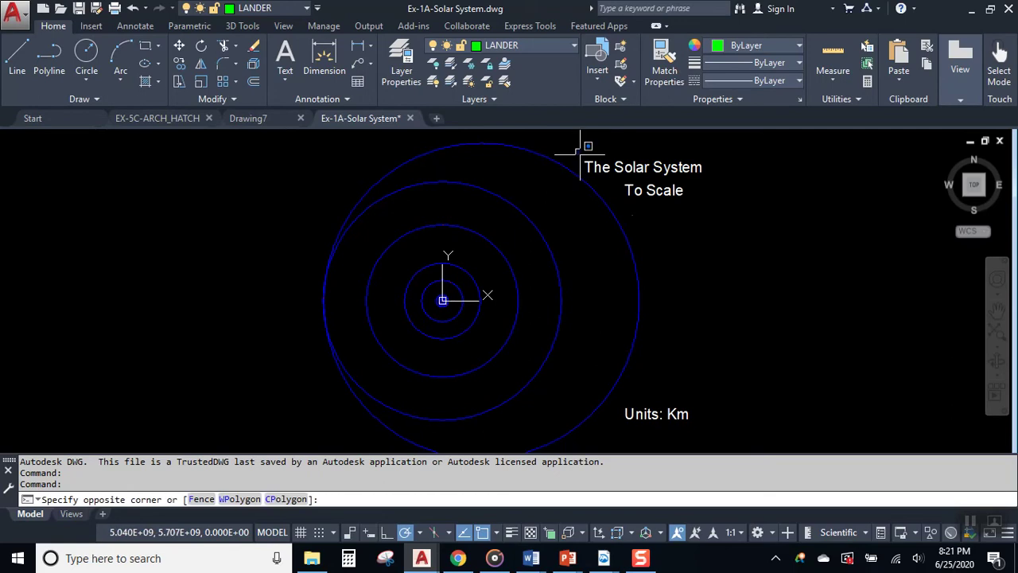
pyautogui.click(728, 208)
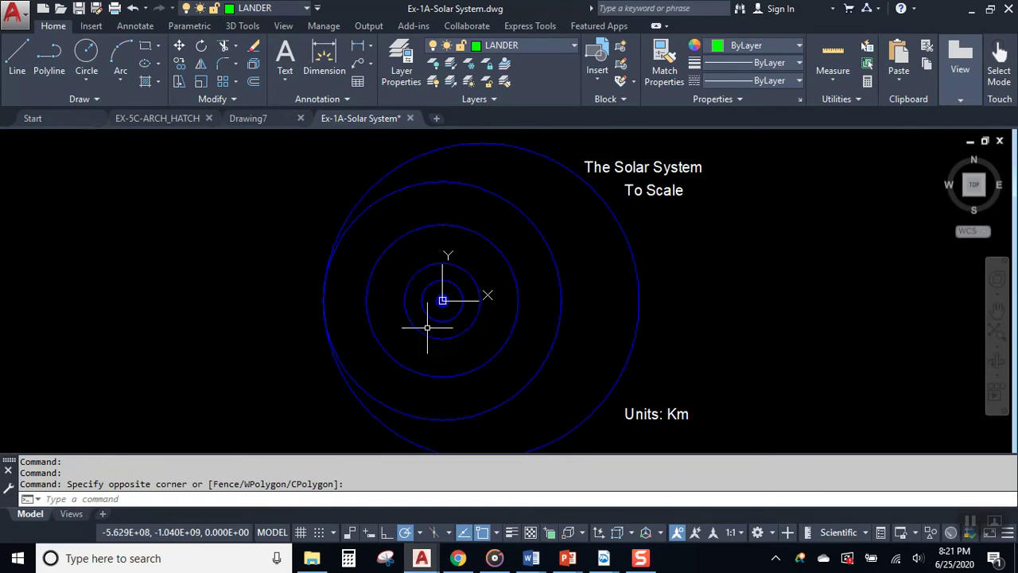
pyautogui.scroll(1, 426, 319)
pyautogui.scroll(2, 427, 317)
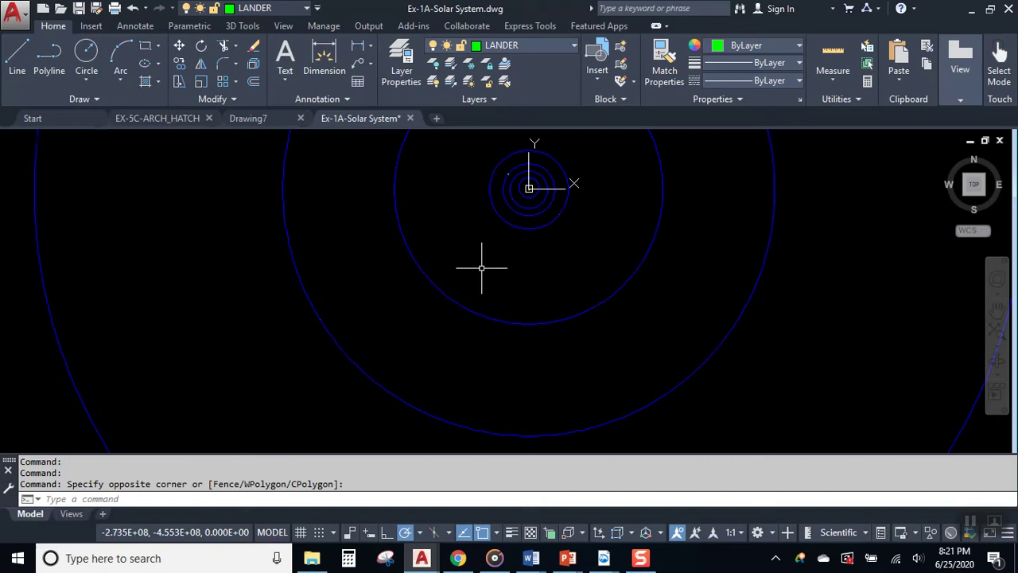
pyautogui.moveTo(498, 263); pyautogui.dragTo(492, 395, button='middle')
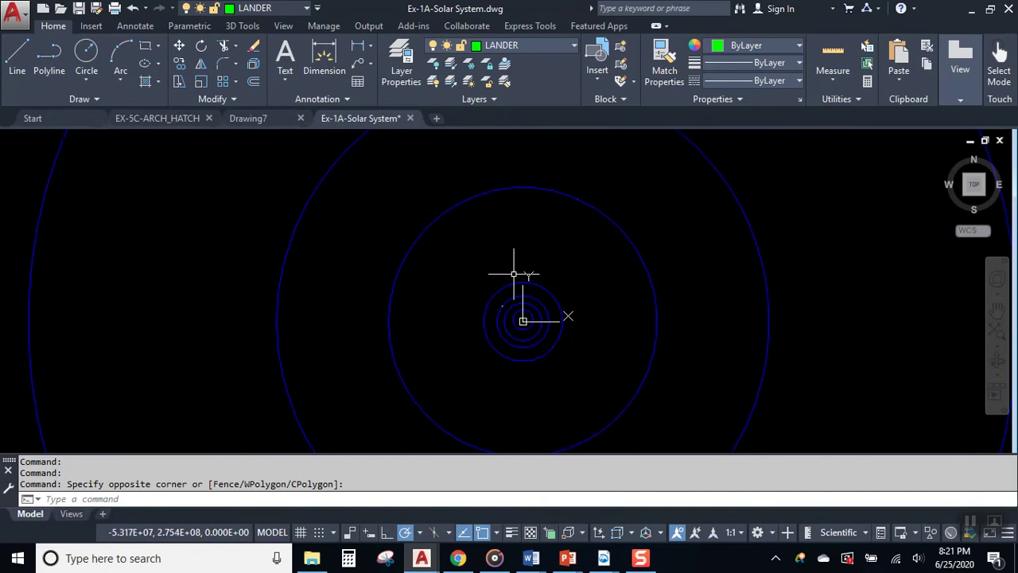
pyautogui.scroll(-2, 511, 279)
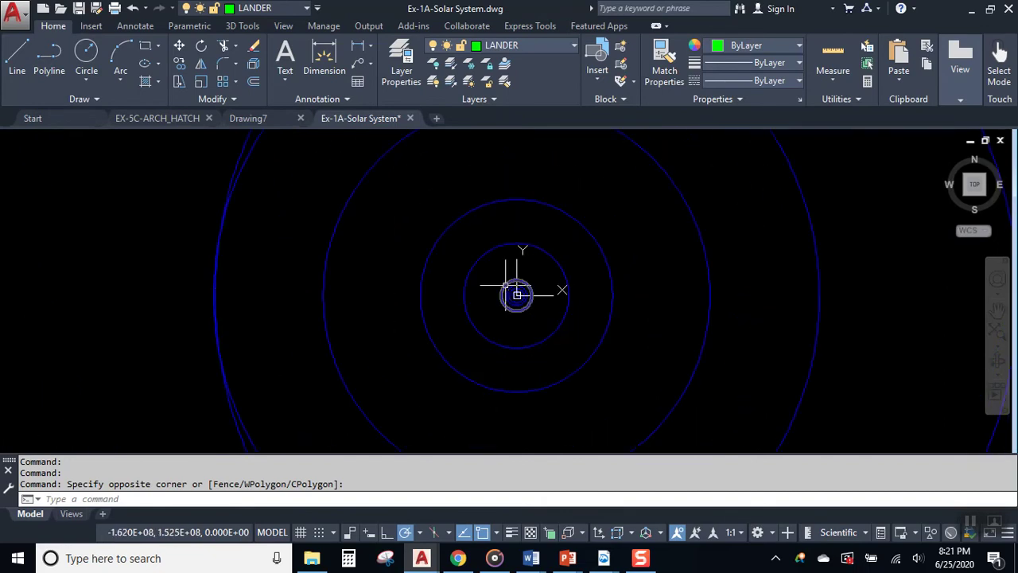
pyautogui.moveTo(518, 288); pyautogui.dragTo(407, 311, button='middle')
pyautogui.scroll(-1, 374, 314)
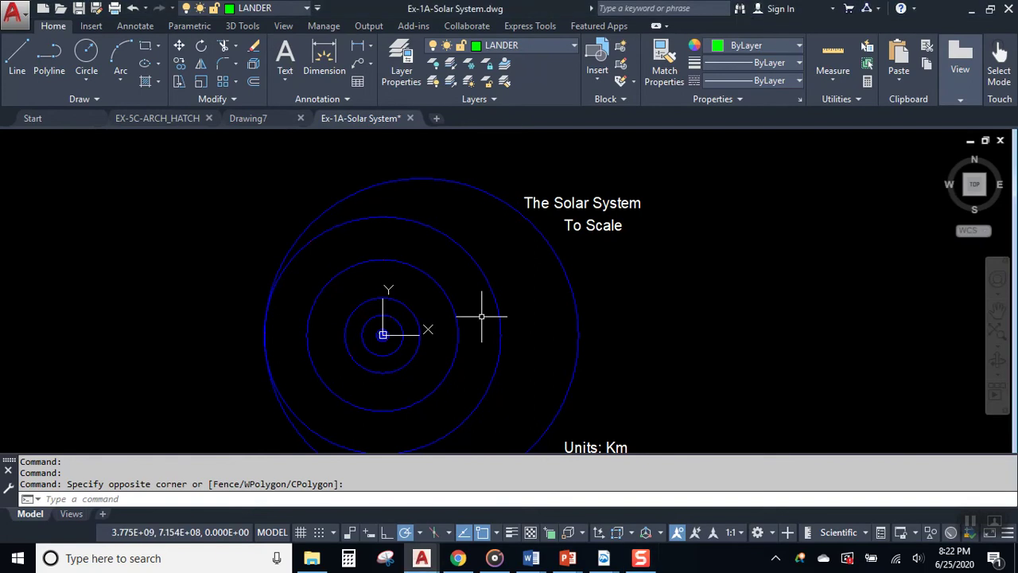
pyautogui.scroll(4, 382, 334)
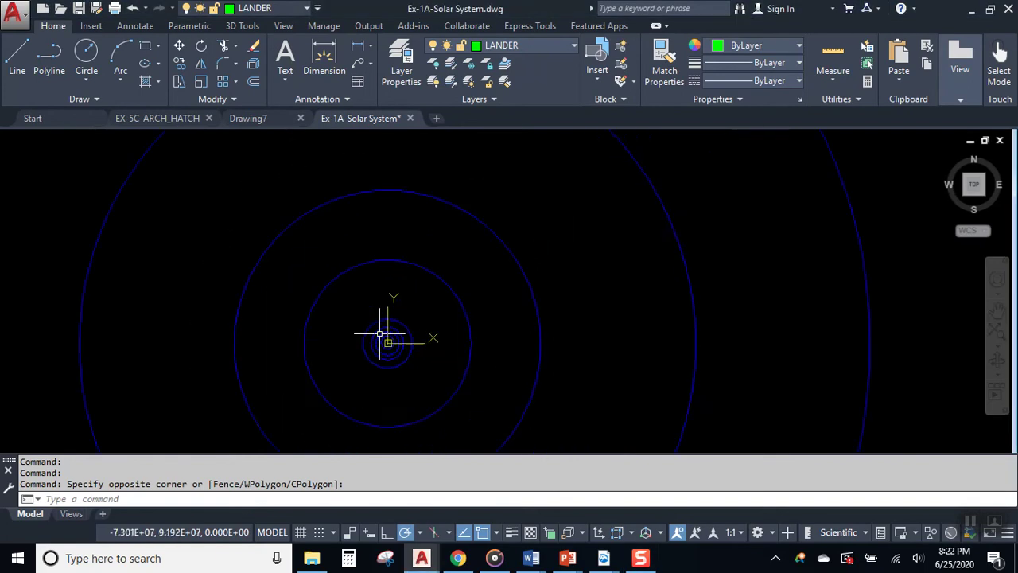
pyautogui.scroll(-5, 463, 355)
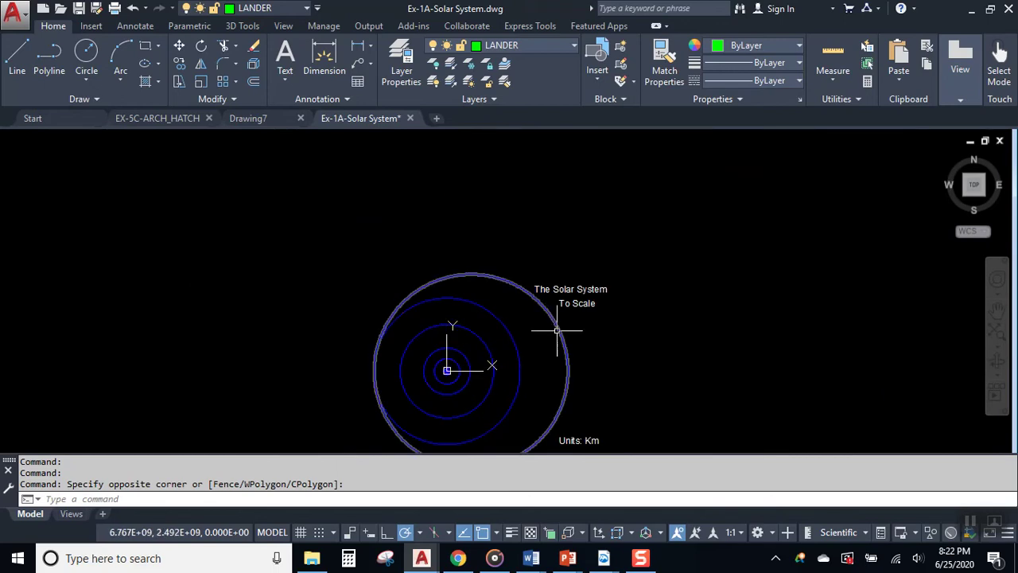
pyautogui.moveTo(511, 350); pyautogui.dragTo(562, 284, button='middle')
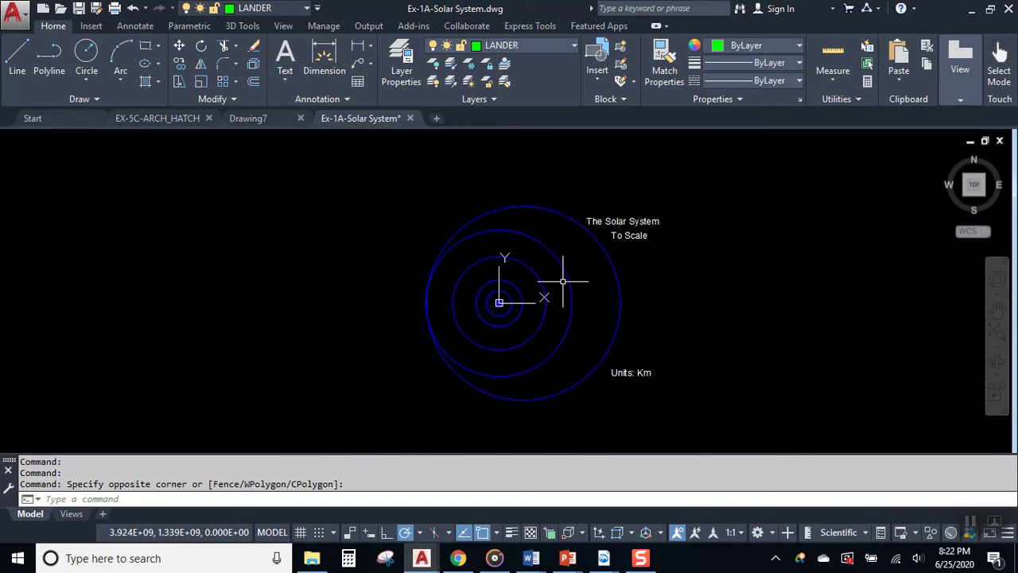
pyautogui.scroll(2, 557, 280)
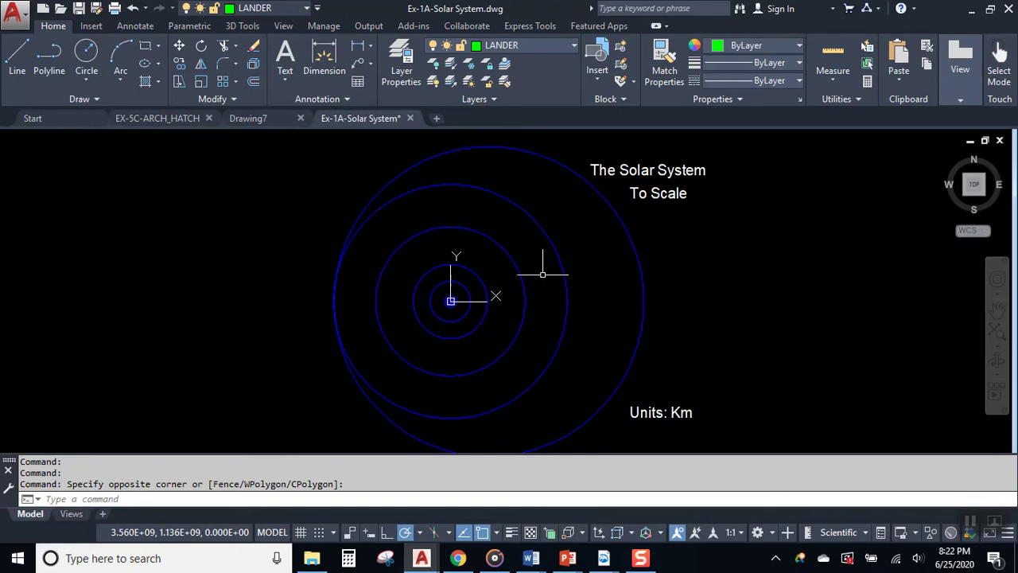
pyautogui.moveTo(550, 240)
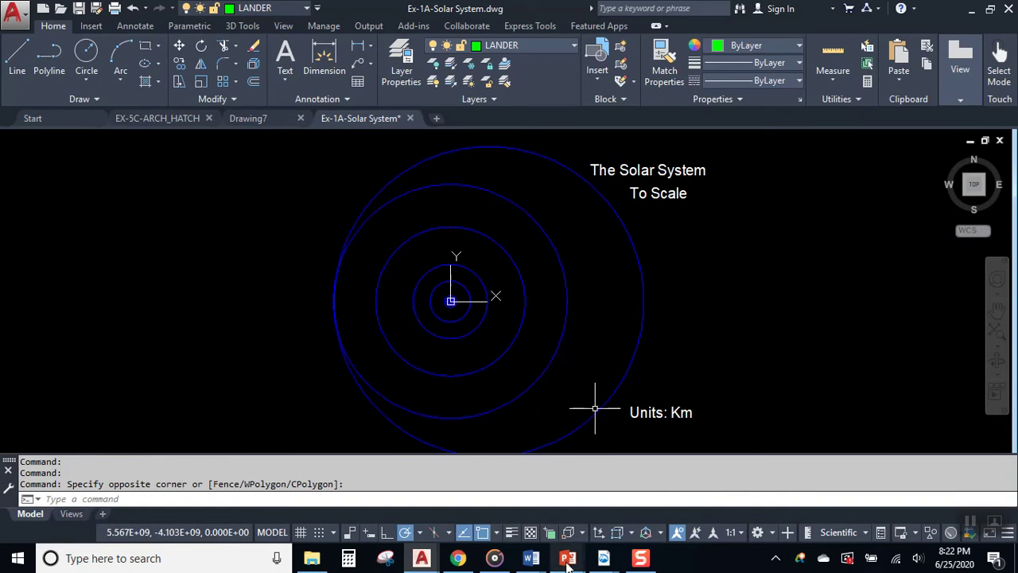
# Step: Present the LIMITS slides through slide 34's command prompt, then return to Drawing7
pyautogui.moveTo(567, 557)
pyautogui.click(502, 510)
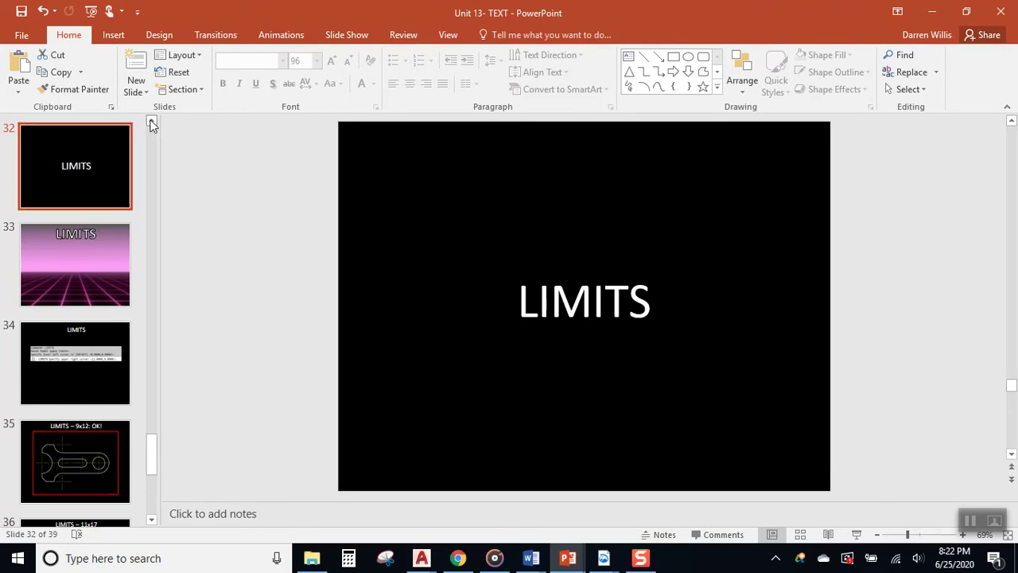
pyautogui.click(347, 34)
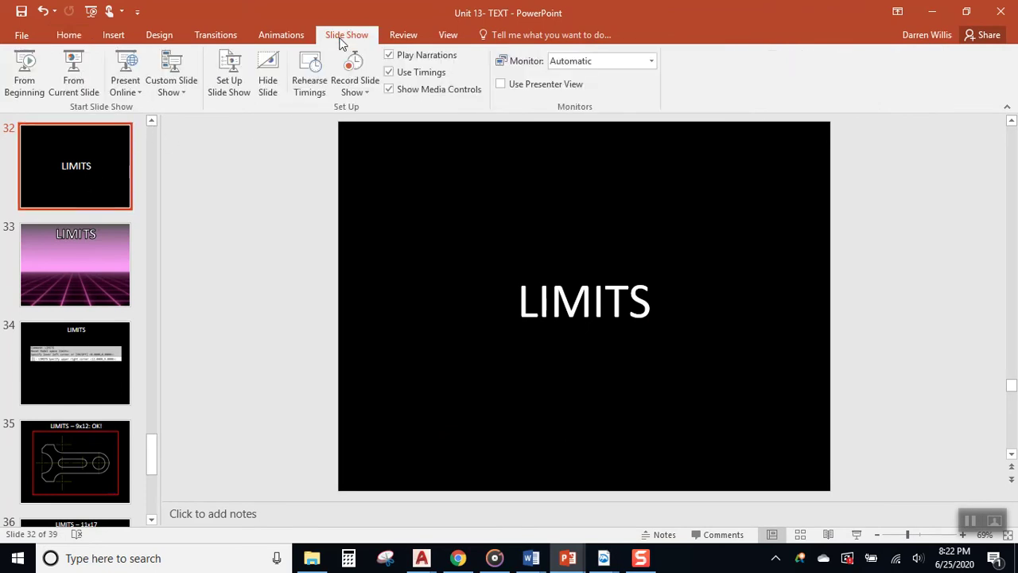
pyautogui.click(74, 94)
pyautogui.click(424, 280)
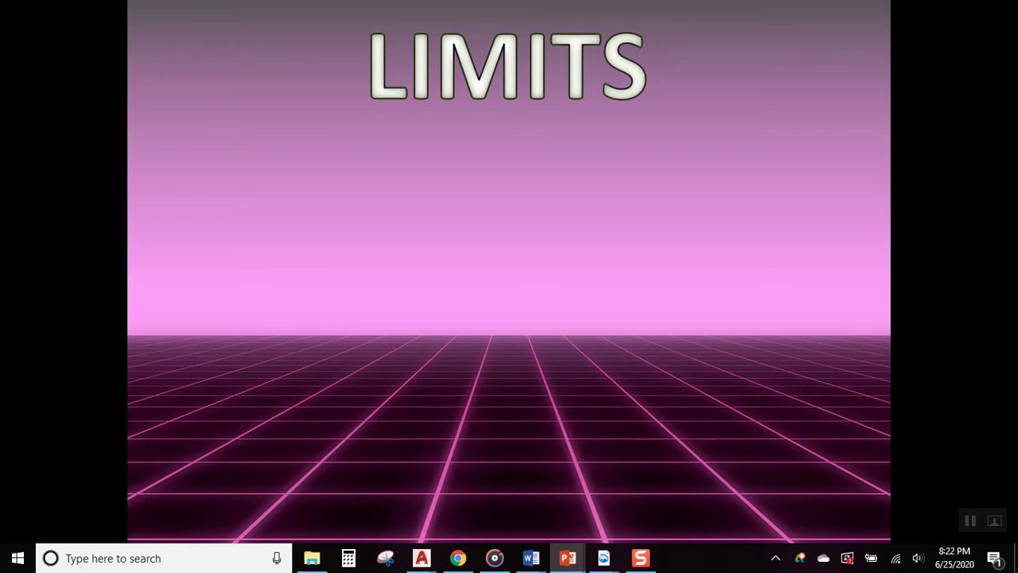
pyautogui.click(509, 211)
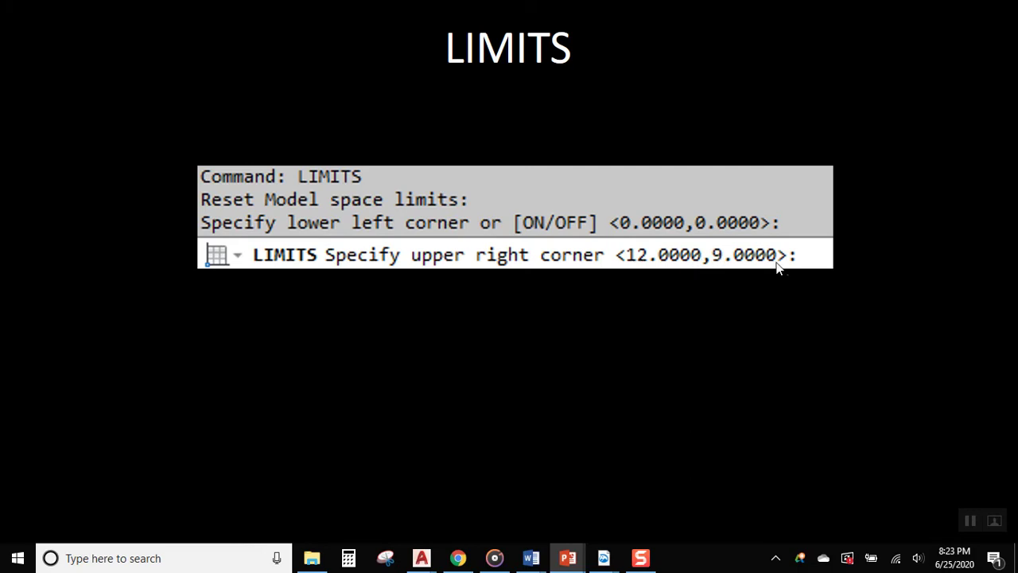
pyautogui.press('Escape')
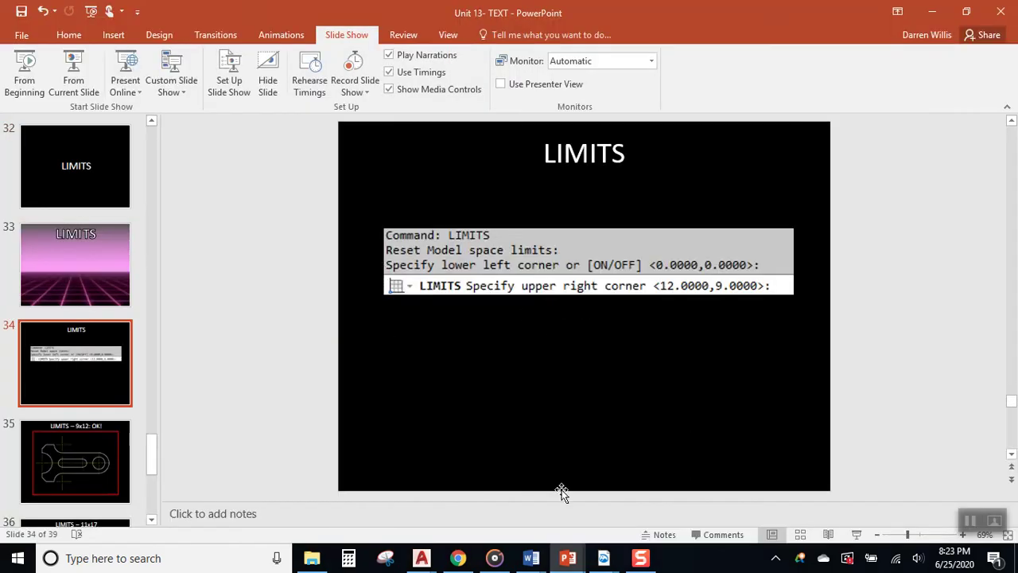
pyautogui.moveTo(421, 558)
pyautogui.click(462, 504)
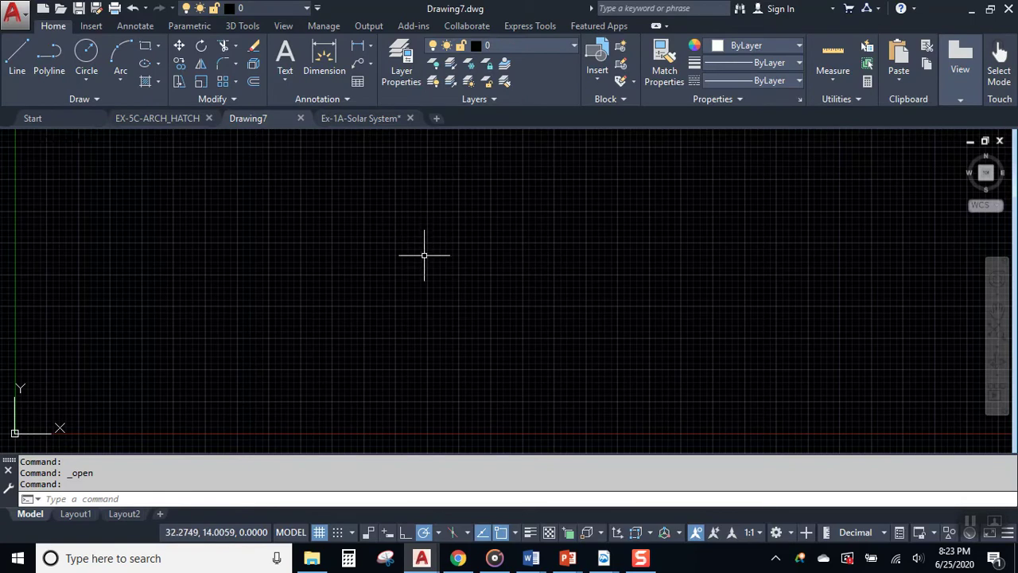
# Step: Create a new blank drawing, Drawing8, from the start page
pyautogui.moveTo(170, 318); pyautogui.dragTo(372, 280, button='middle')
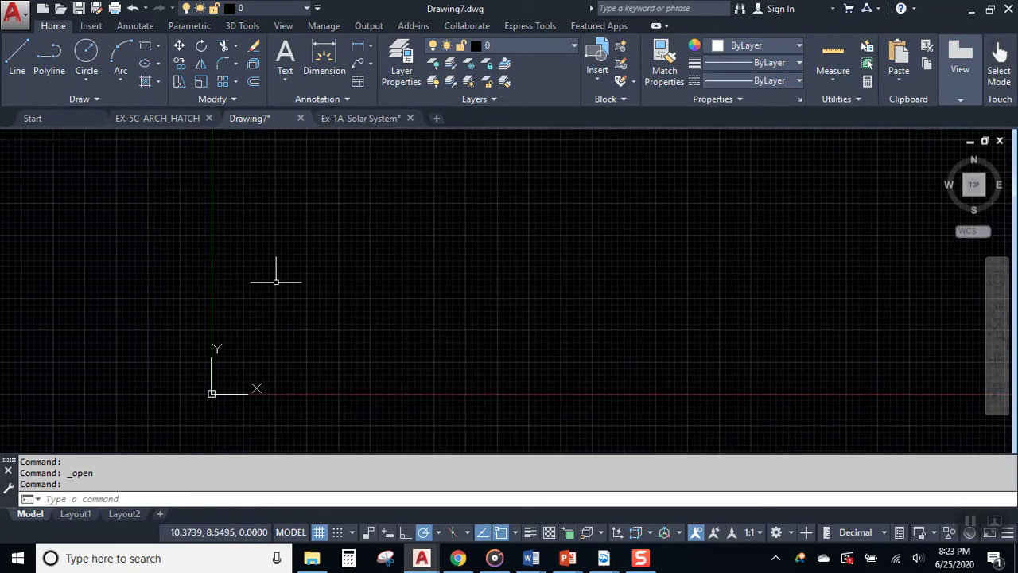
pyautogui.click(68, 117)
pyautogui.click(83, 202)
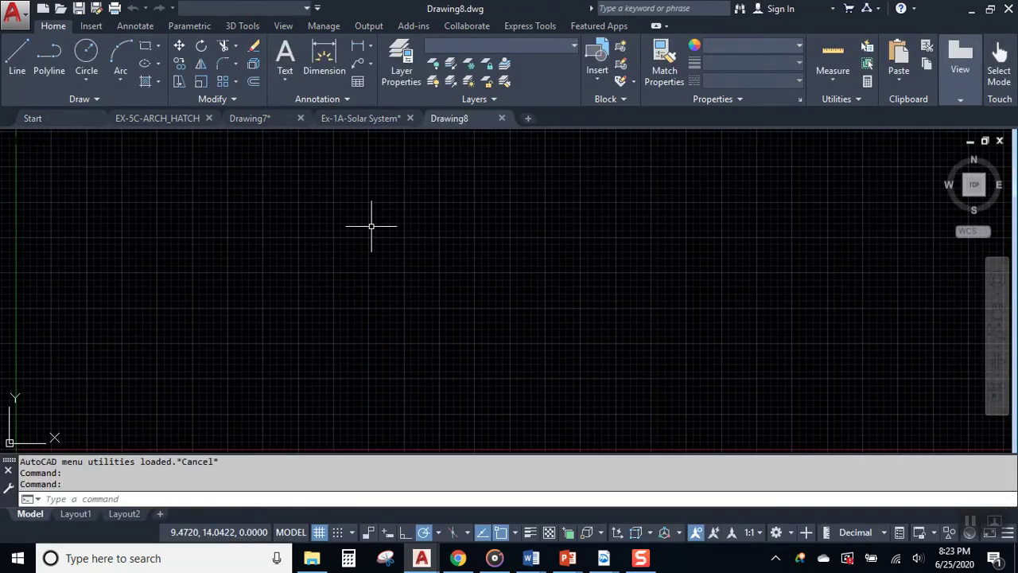
# Step: Pan Drawing8 so the origin sits left of centre, then type LIMITS
pyautogui.scroll(-10, 375, 277)
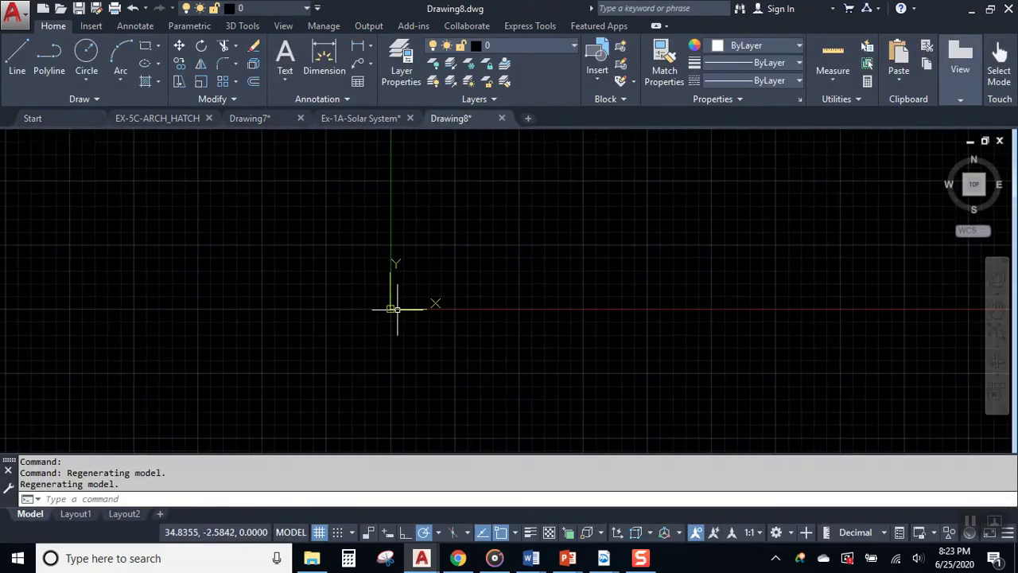
pyautogui.moveTo(422, 295); pyautogui.dragTo(262, 311, button='middle')
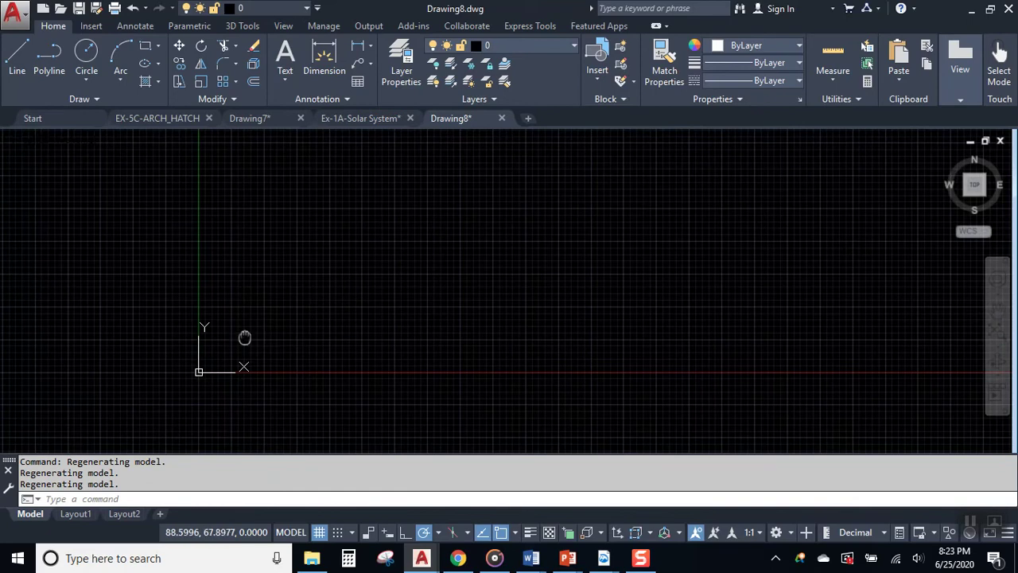
pyautogui.middleClick(243, 341)
pyautogui.moveTo(353, 358); pyautogui.dragTo(303, 236, button='middle')
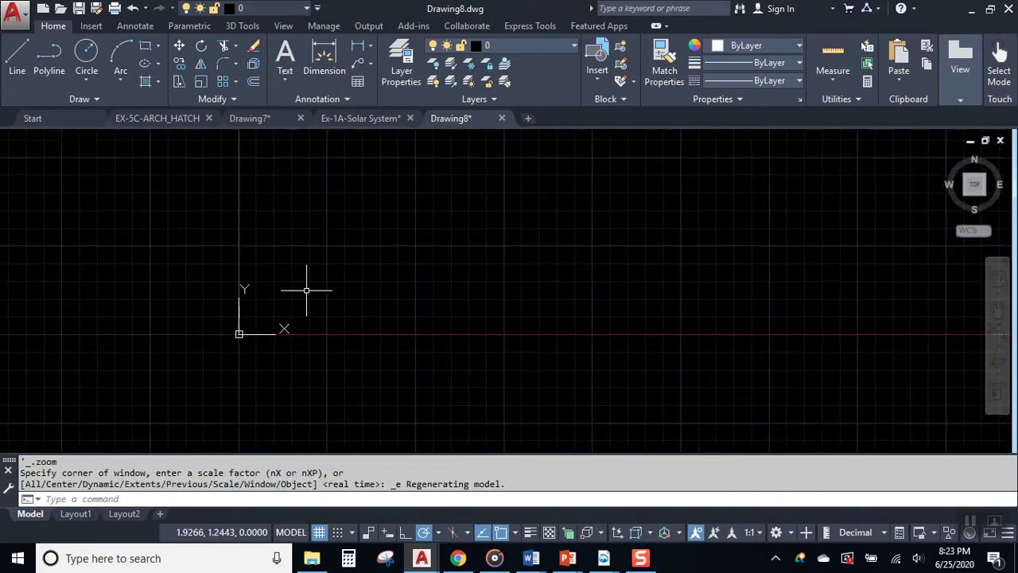
pyautogui.moveTo(302, 284); pyautogui.dragTo(293, 303, button='middle')
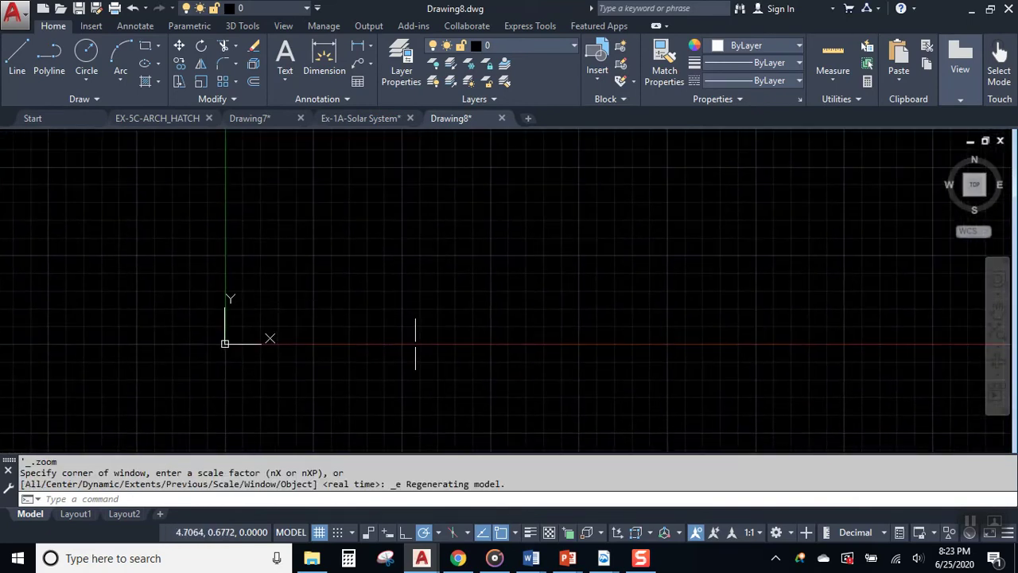
pyautogui.write('LIMITS')
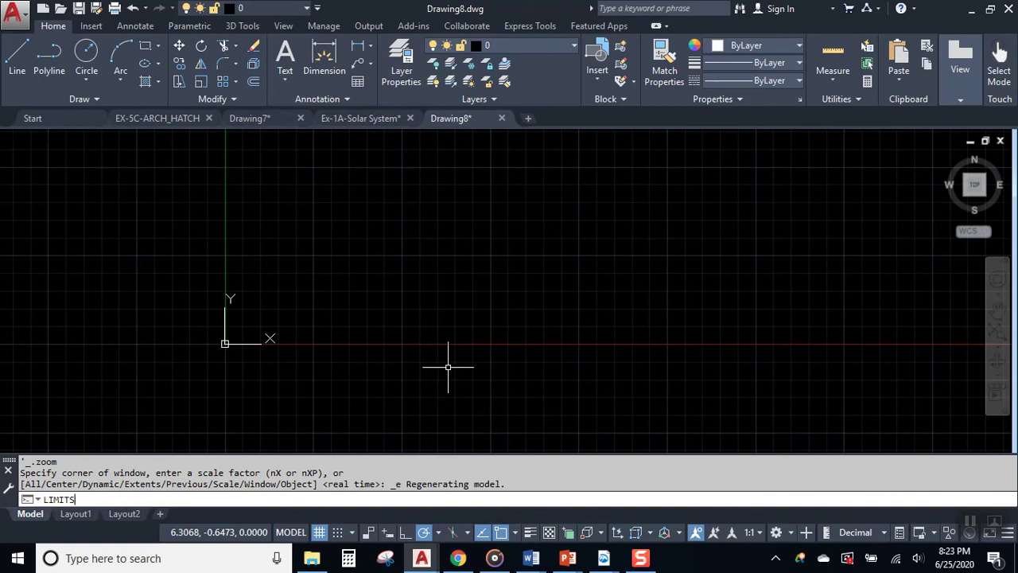
pyautogui.press('Return')
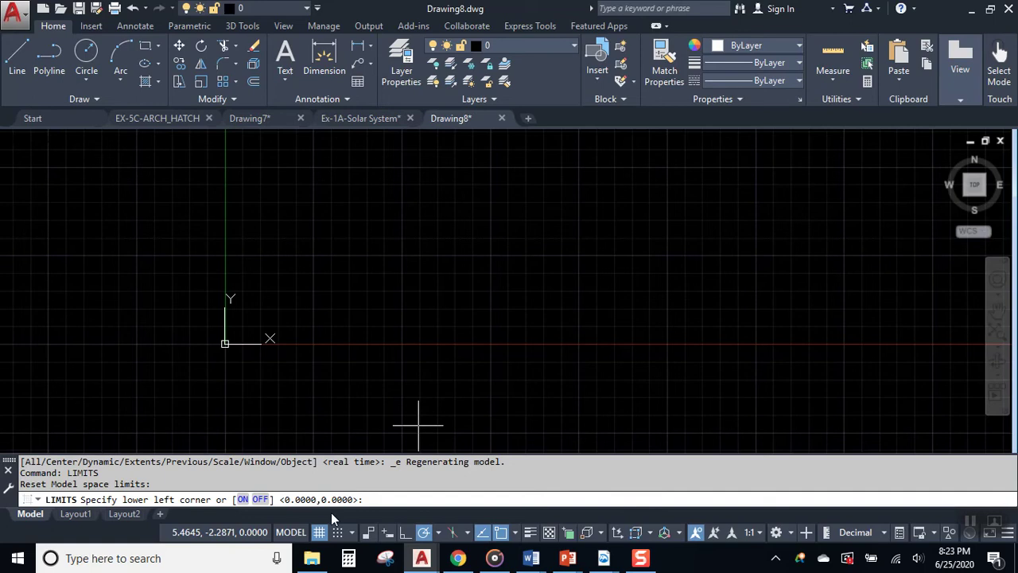
pyautogui.click(365, 500)
pyautogui.press('Return')
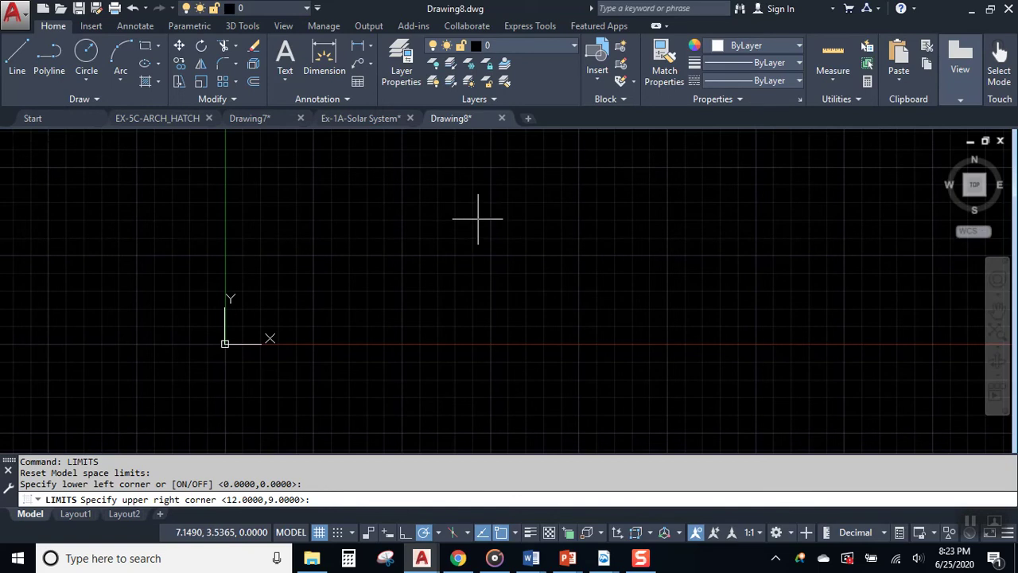
pyautogui.moveTo(477, 218); pyautogui.dragTo(461, 252, button='middle')
pyautogui.press('Escape')
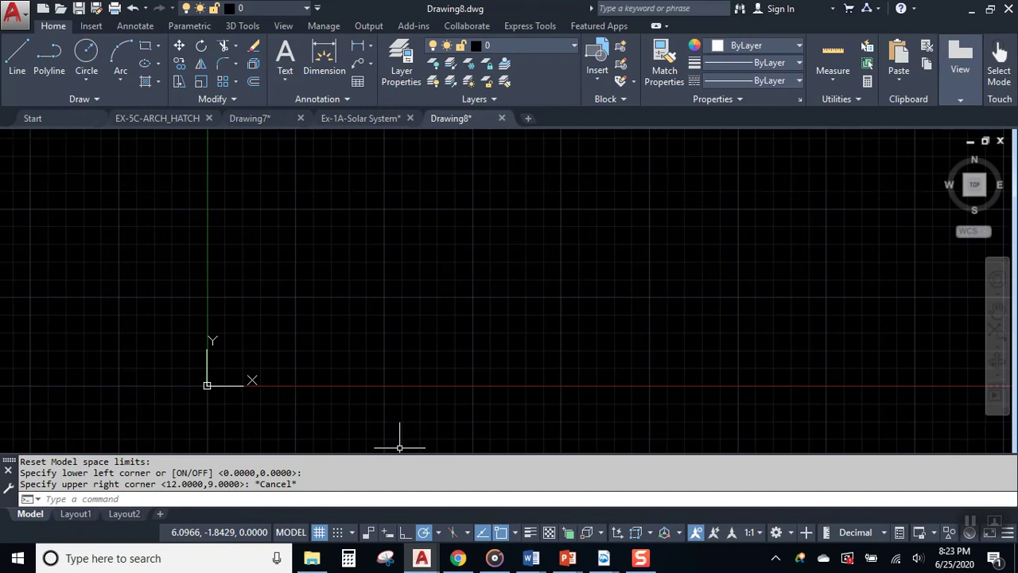
# Step: Turn off Display grid beyond Limits so the grid shows only within 0,0–12,9
pyautogui.click(355, 531)
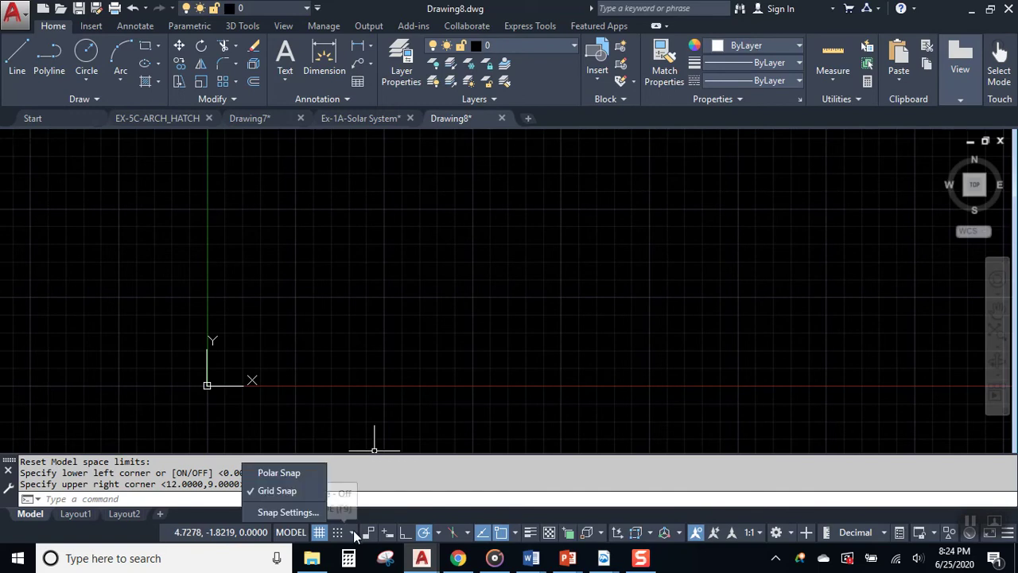
pyautogui.click(288, 512)
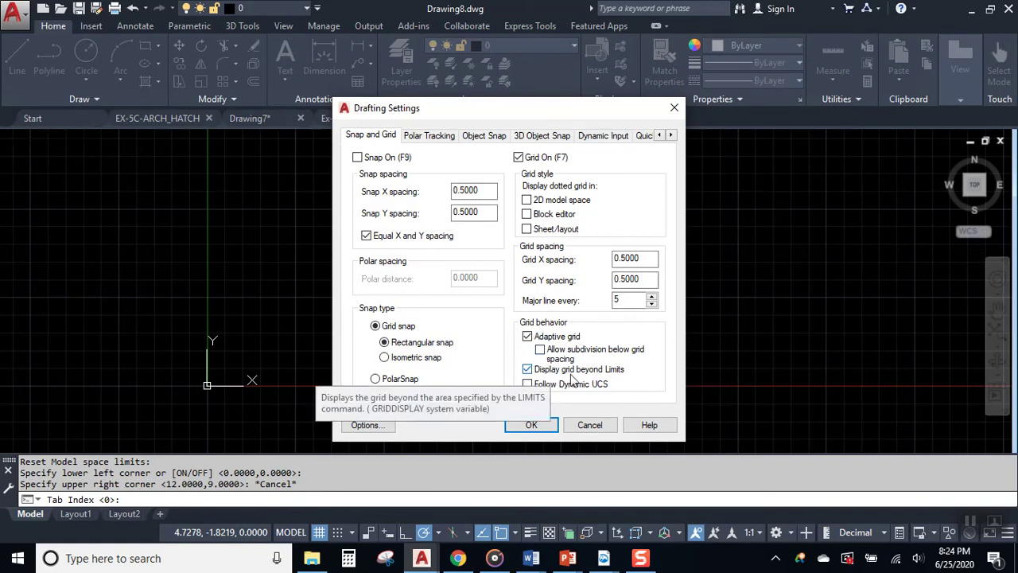
pyautogui.click(528, 370)
pyautogui.click(532, 425)
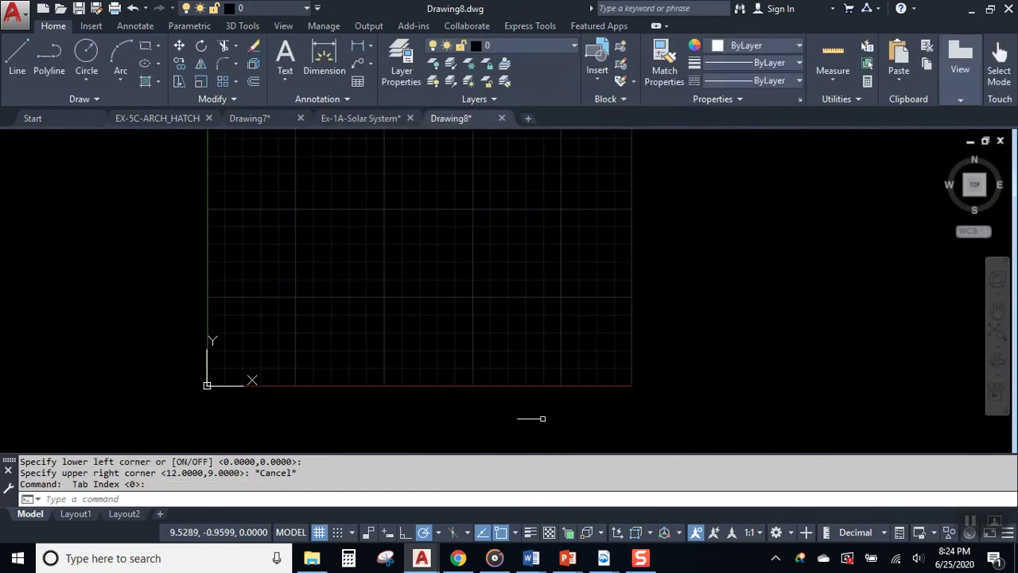
pyautogui.scroll(-2, 470, 295)
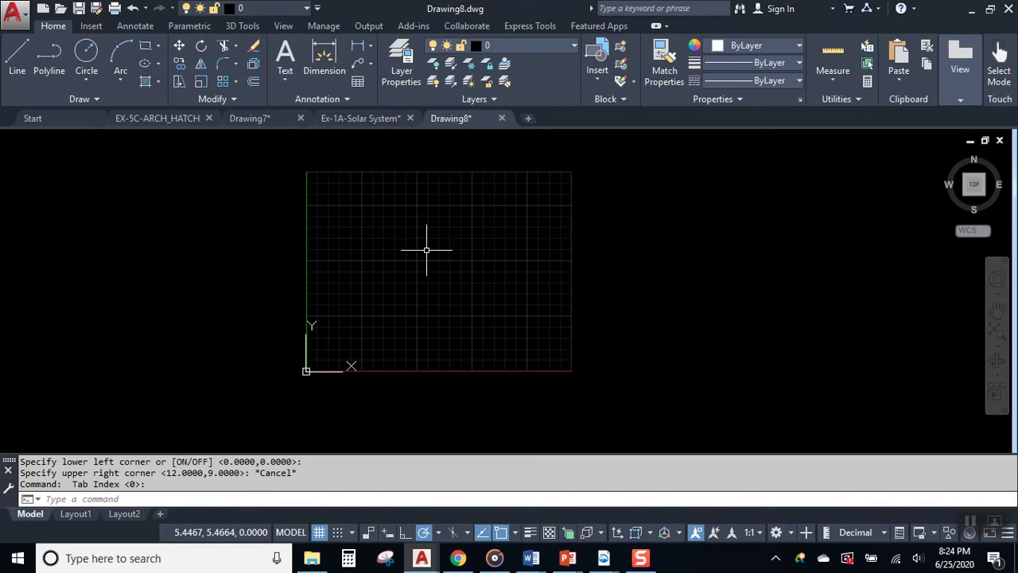
pyautogui.moveTo(409, 258); pyautogui.dragTo(388, 284, button='middle')
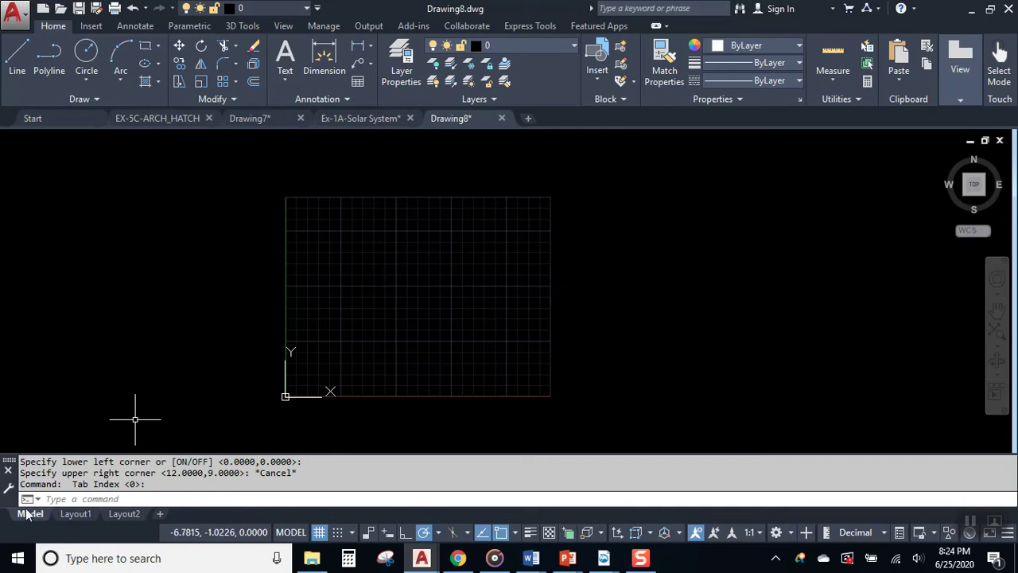
# Step: Run LIMITS keeping 0,0 and setting the upper-right corner to 24,18, then pan to fit
pyautogui.click(97, 498)
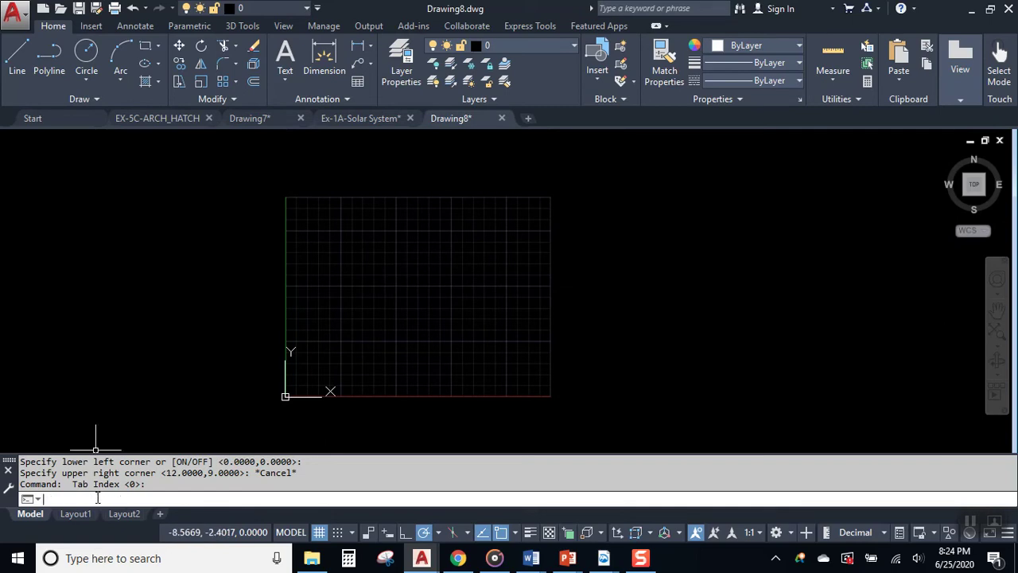
pyautogui.write('limits')
pyautogui.press('Return')
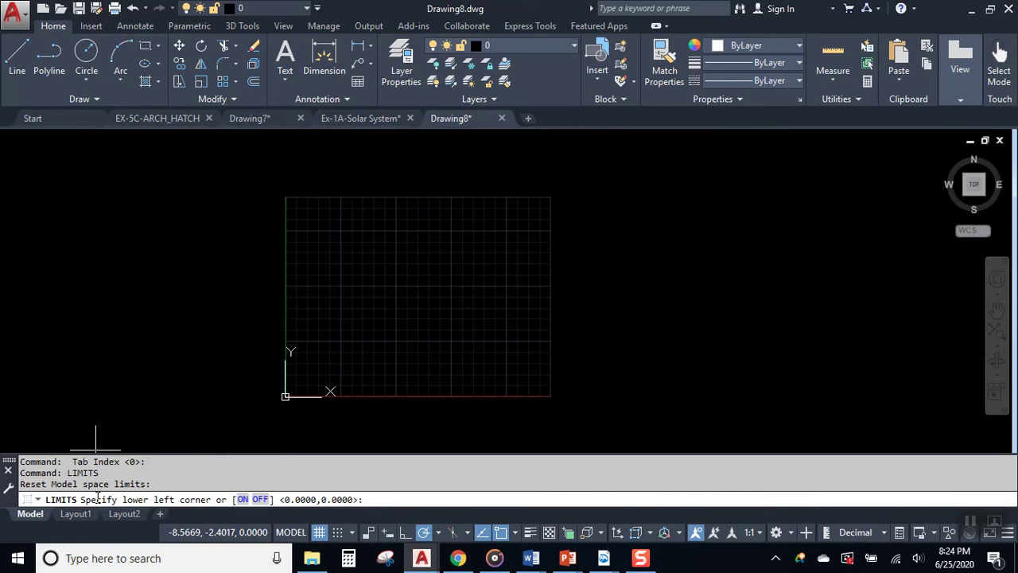
pyautogui.press('Return')
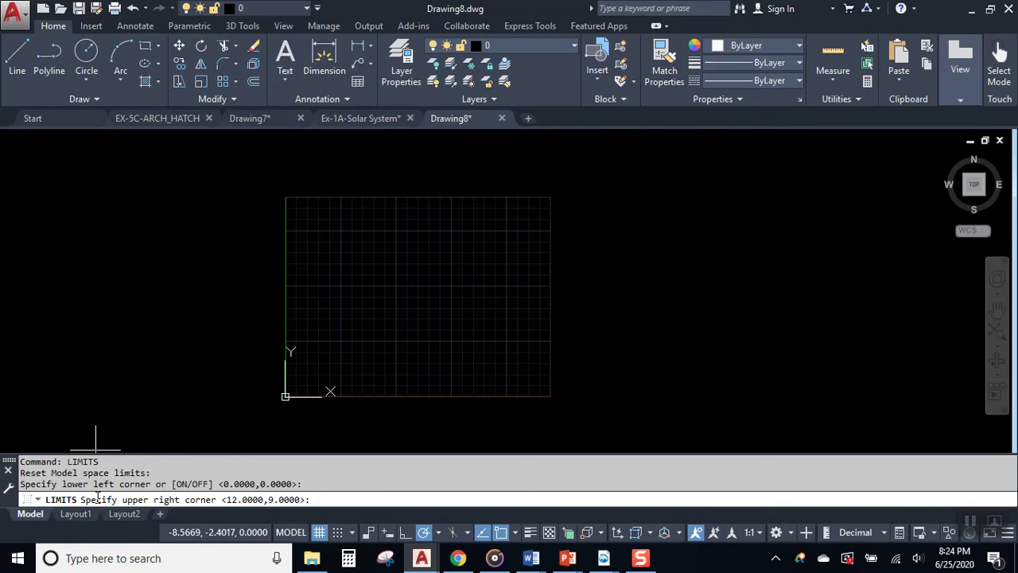
pyautogui.write('24,18')
pyautogui.press('Return')
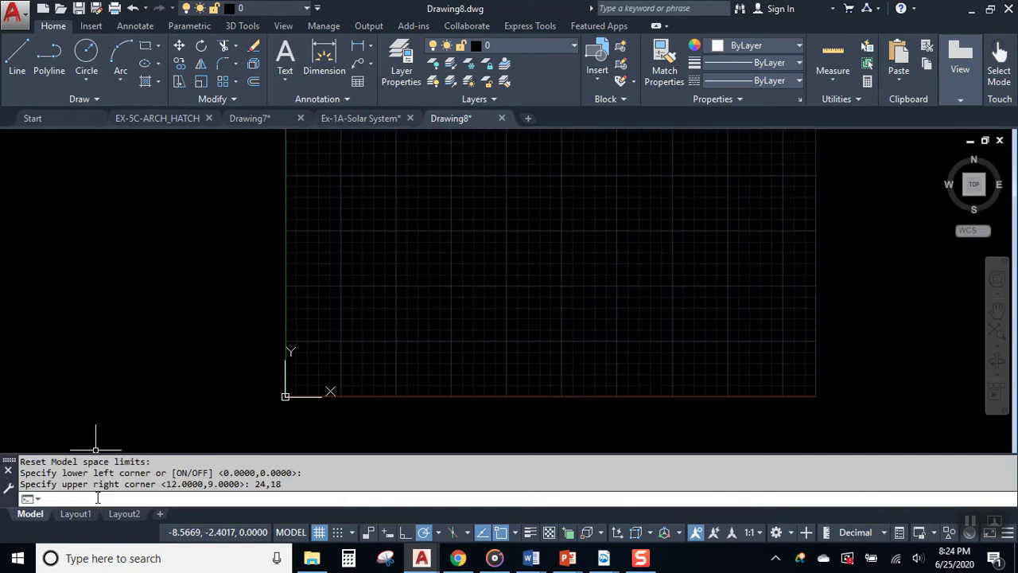
pyautogui.moveTo(726, 334); pyautogui.dragTo(606, 385, button='middle')
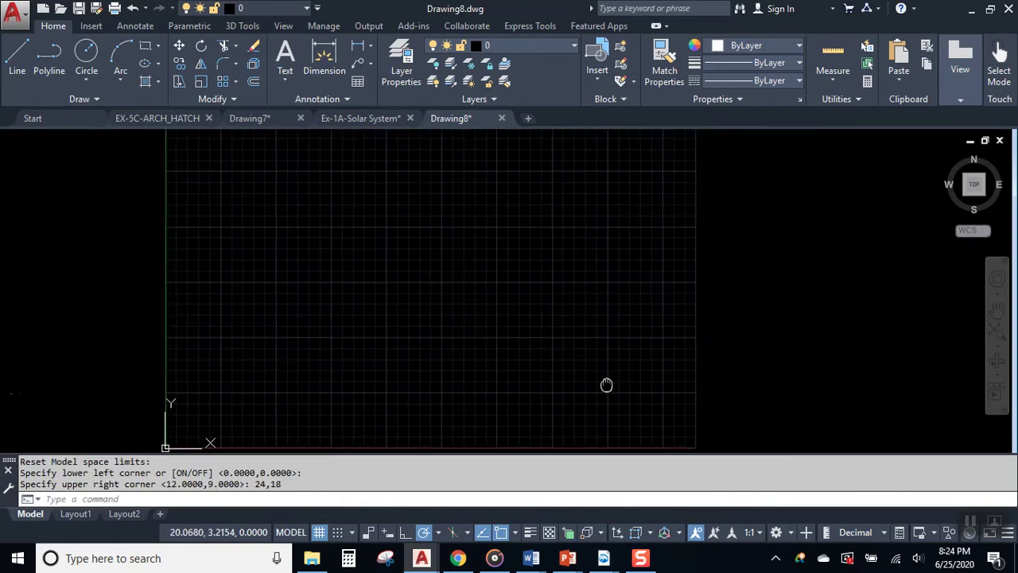
pyautogui.scroll(-2, 607, 385)
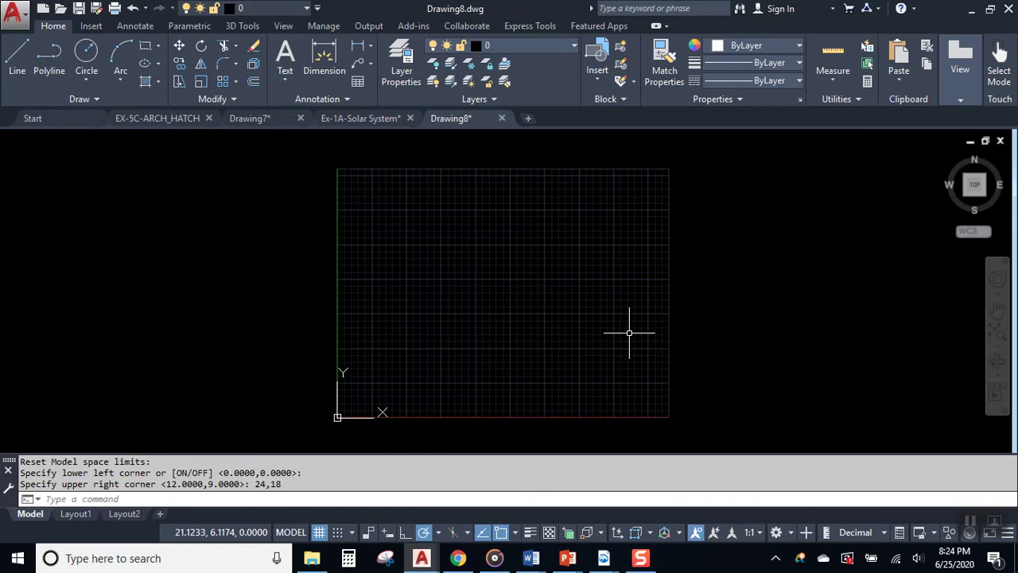
pyautogui.moveTo(629, 333); pyautogui.dragTo(572, 346, button='middle')
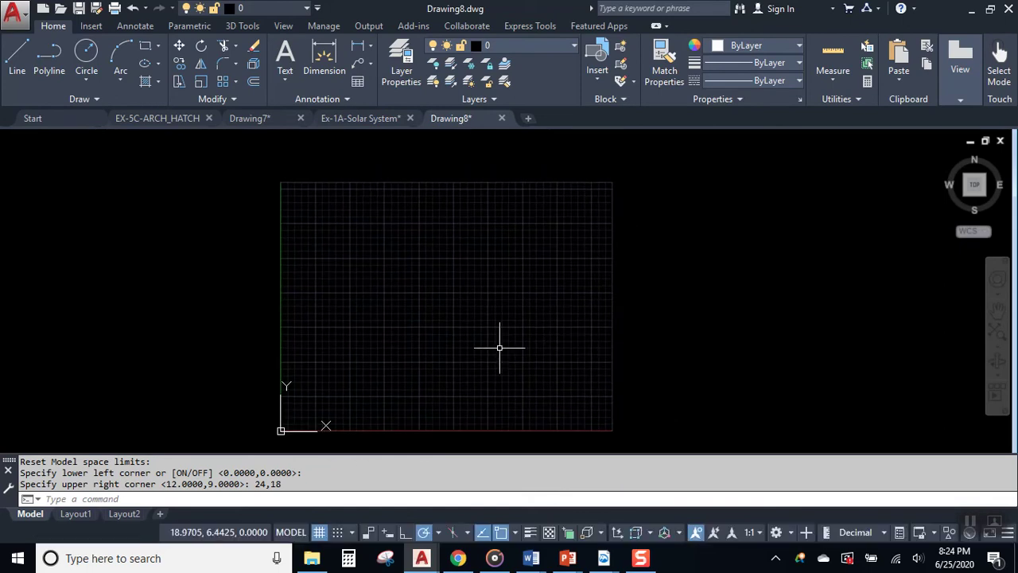
pyautogui.click(257, 499)
# Step: Rerun LIMITS with 0,0 and an upper-right corner of 240,180, then zoom to view it
pyautogui.press('Return')
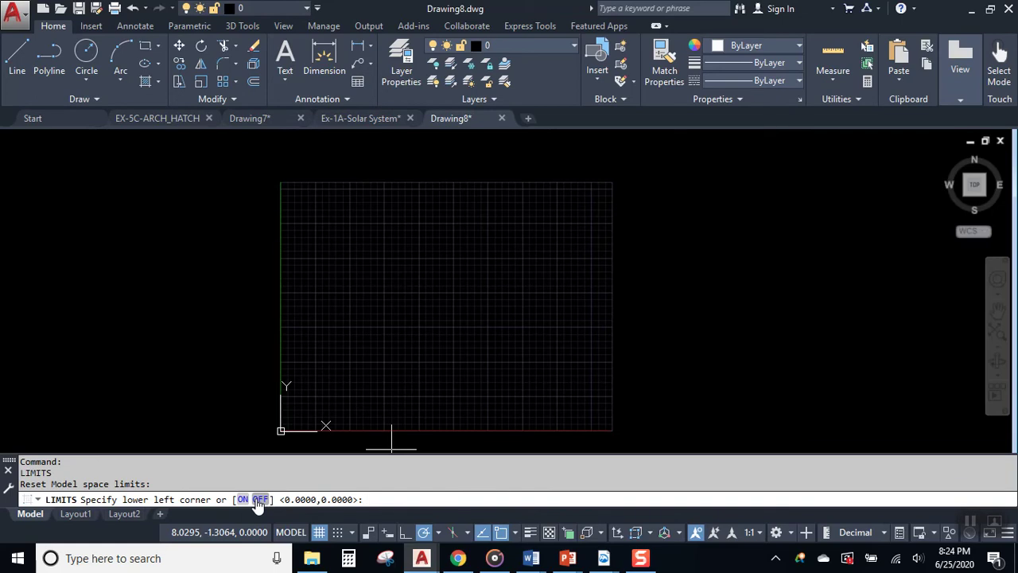
pyautogui.press('Return')
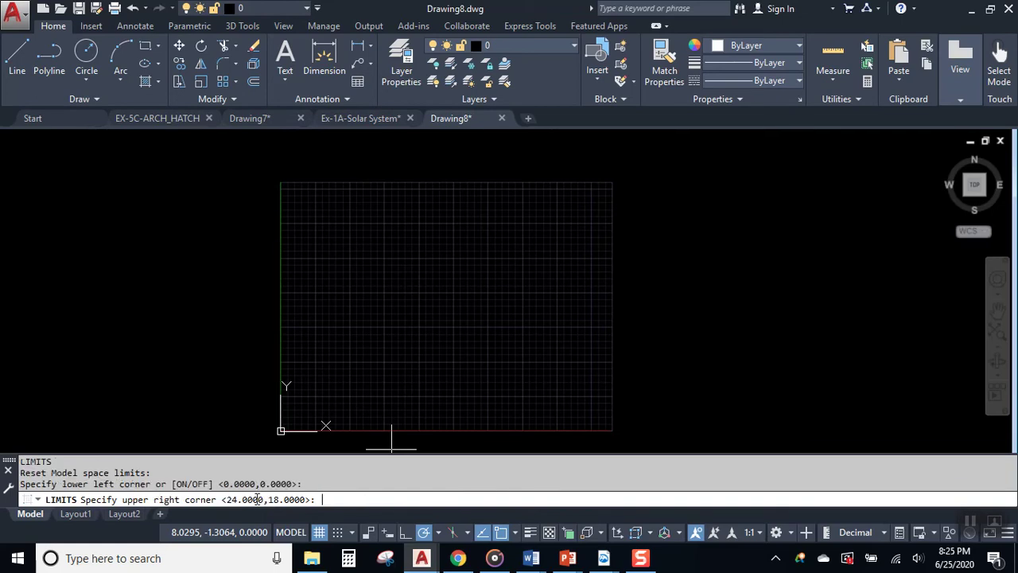
pyautogui.write('240,180')
pyautogui.press('Return')
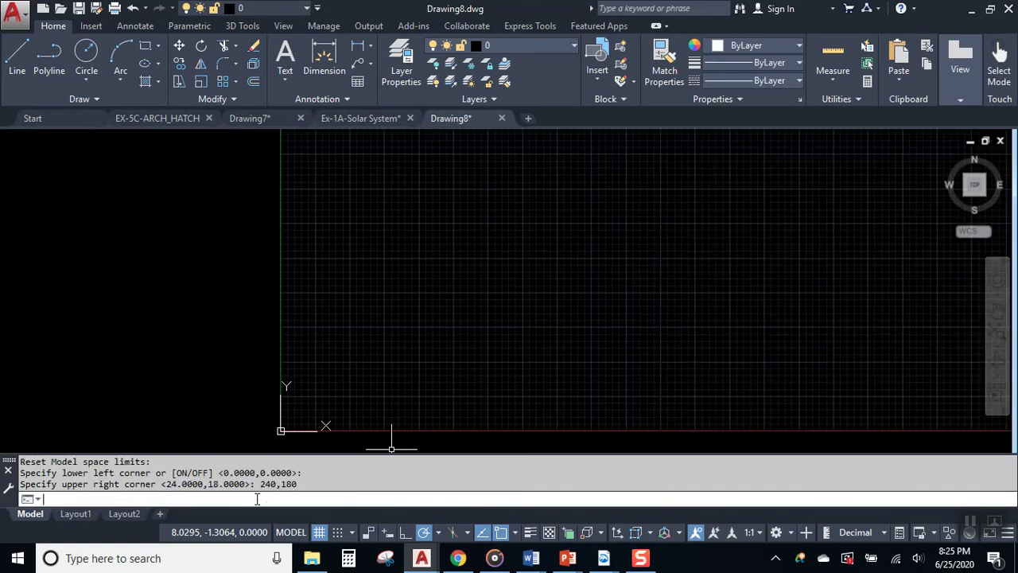
pyautogui.scroll(-5, 458, 318)
pyautogui.scroll(-5, 441, 344)
pyautogui.scroll(2, 504, 302)
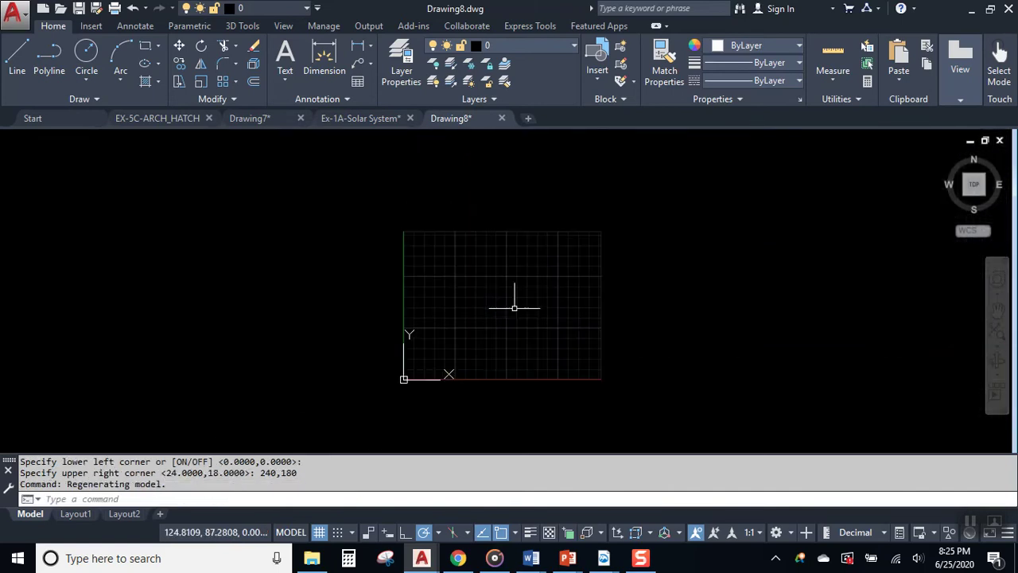
pyautogui.scroll(2, 562, 310)
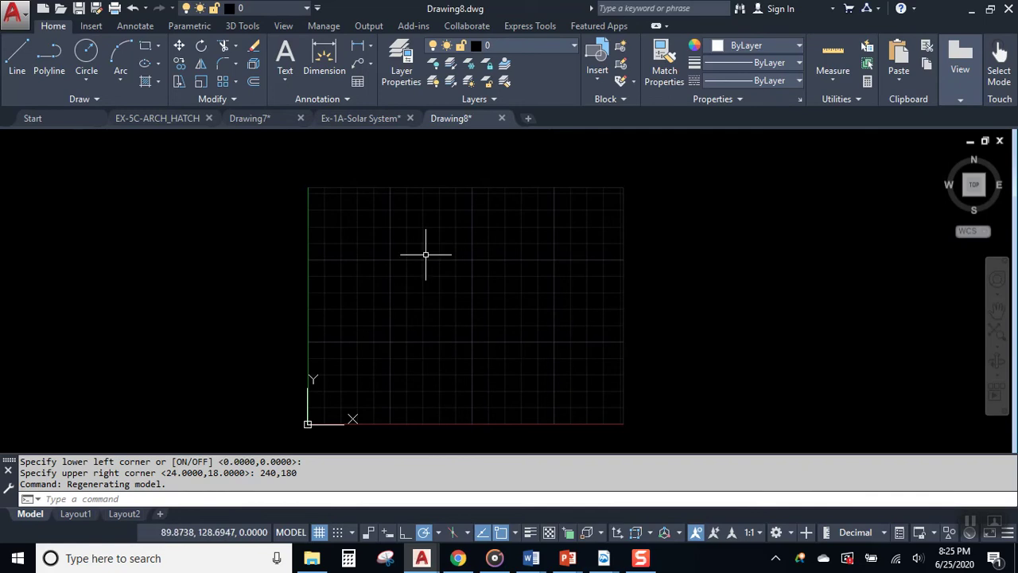
# Step: Sketch a circle right of the grid with a zigzag line running through it
pyautogui.moveTo(464, 267); pyautogui.dragTo(322, 267, button='middle')
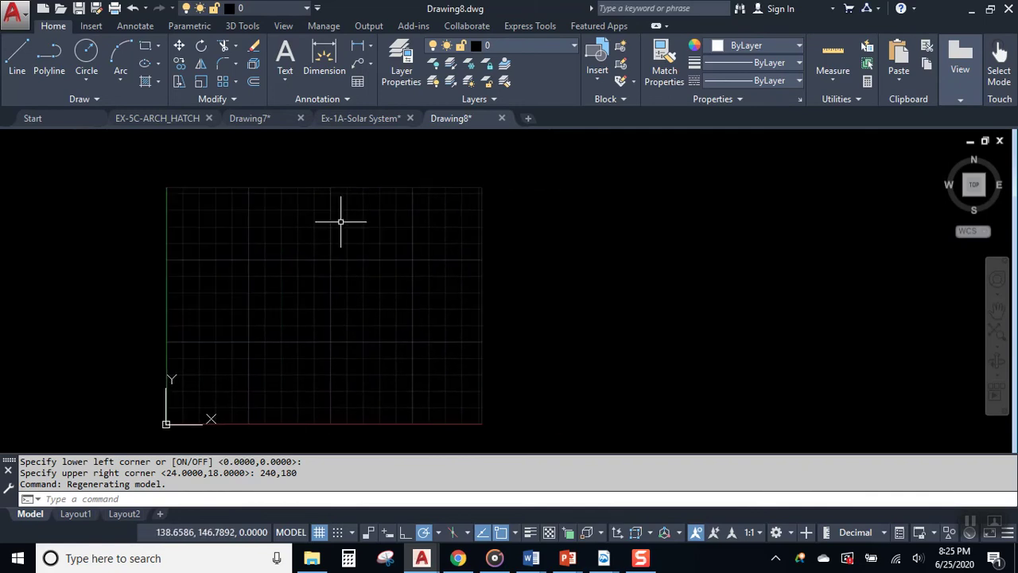
pyautogui.click(86, 55)
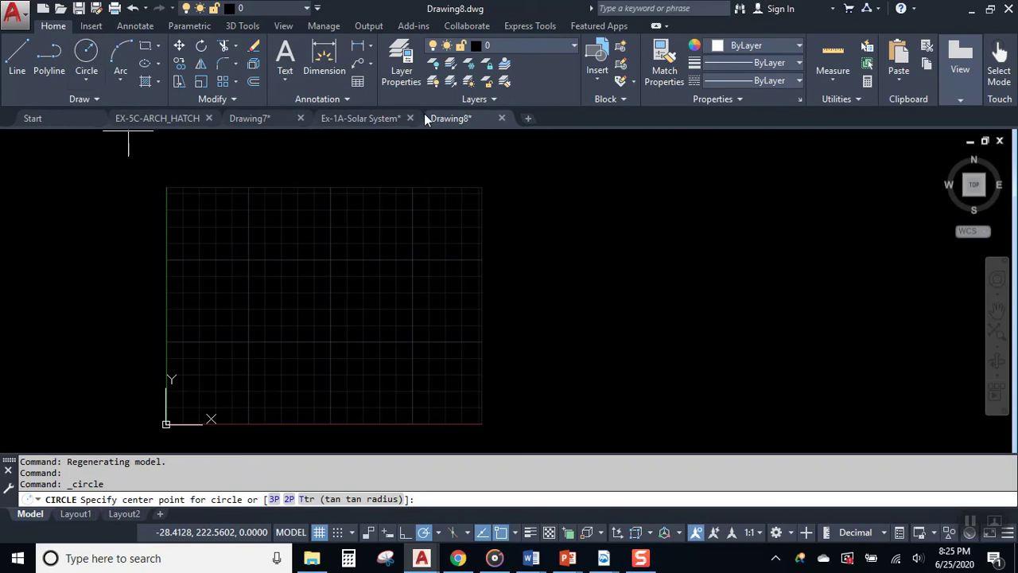
pyautogui.click(600, 222)
pyautogui.click(600, 260)
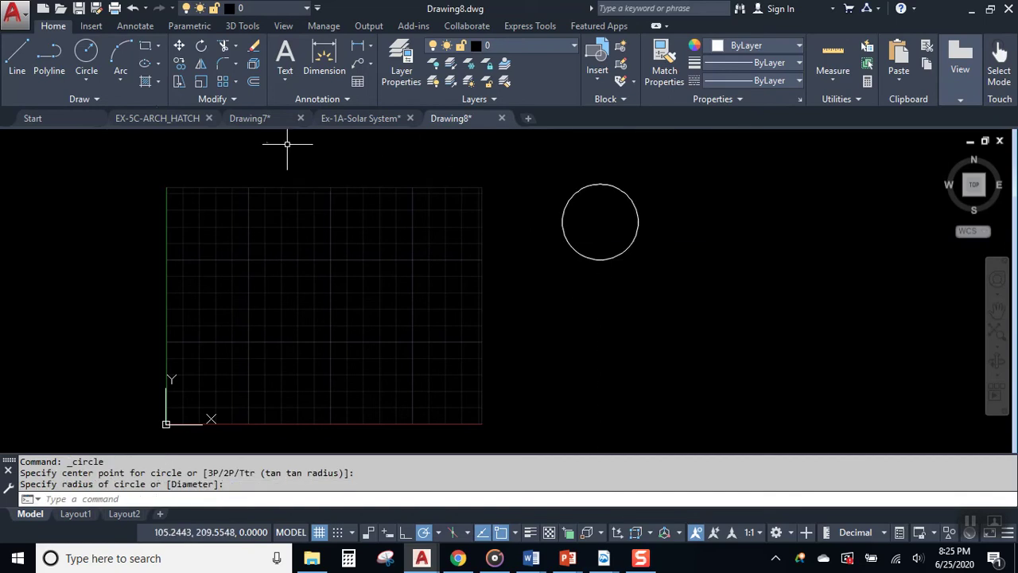
pyautogui.click(17, 56)
pyautogui.click(610, 217)
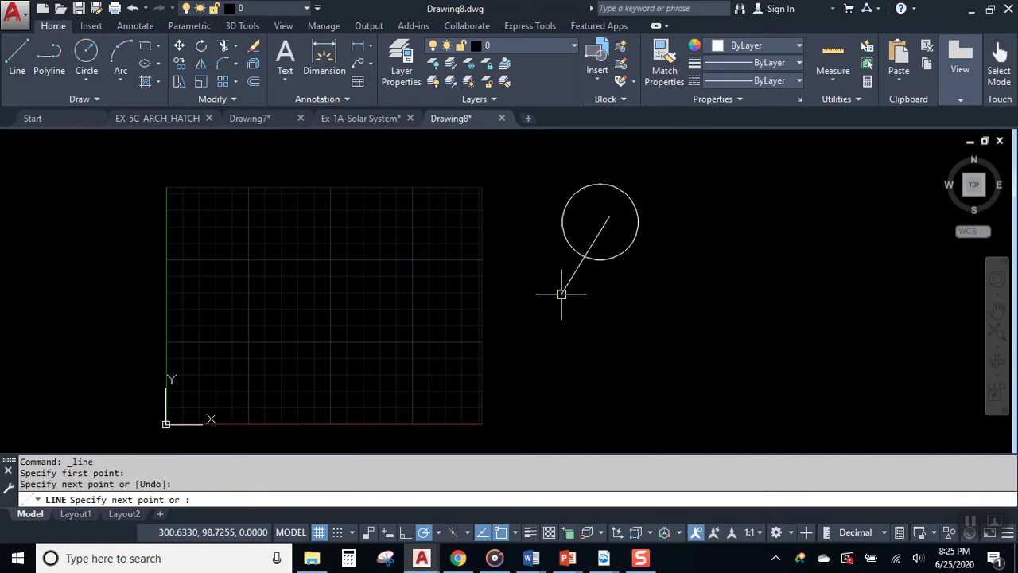
pyautogui.click(562, 293)
pyautogui.click(676, 316)
pyautogui.click(605, 376)
pyautogui.press('Return')
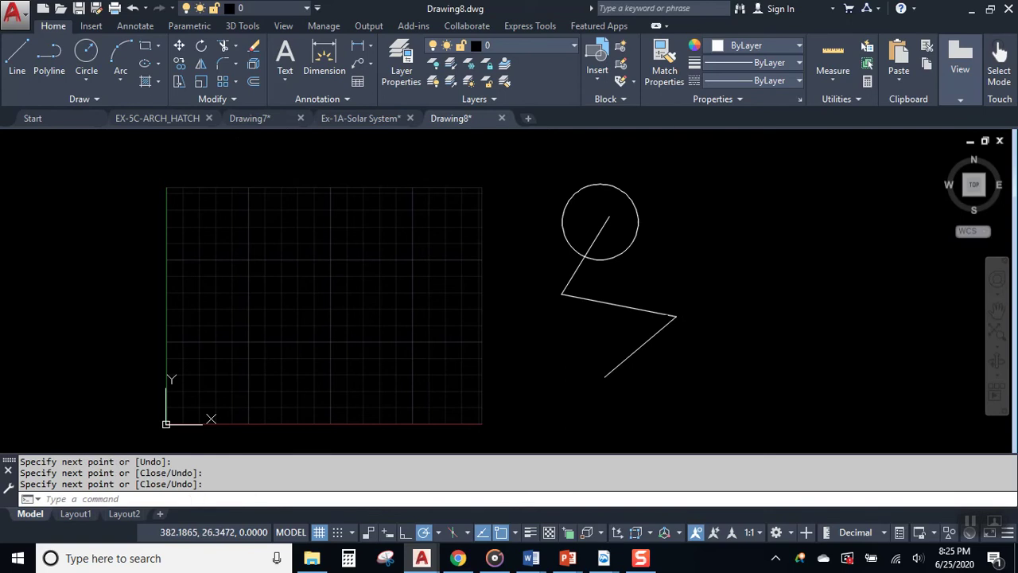
# Step: Erase the circle and zigzag with a crossing selection, leaving the 240,180 grid empty
pyautogui.click(676, 387)
pyautogui.click(550, 173)
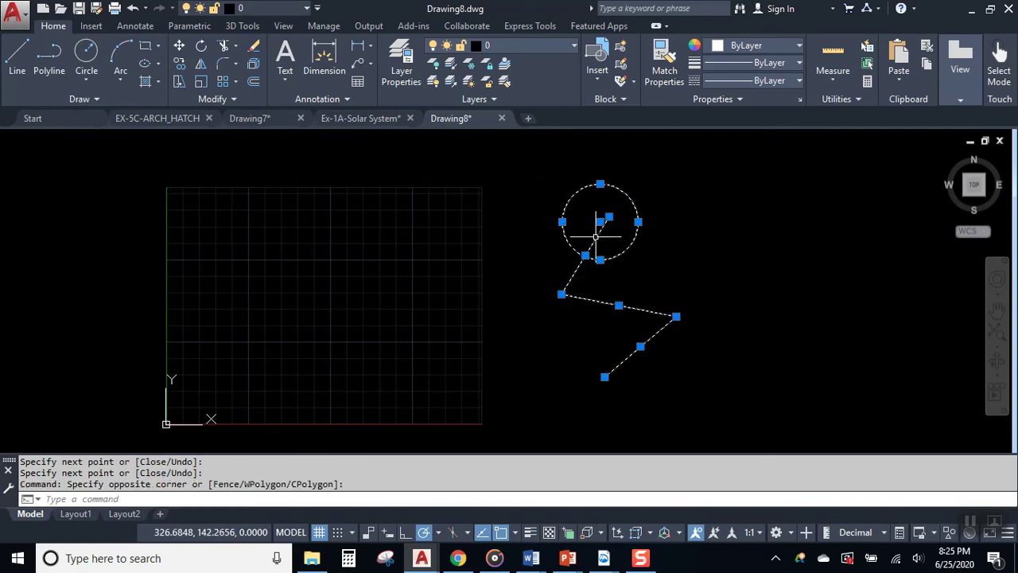
pyautogui.press('Delete')
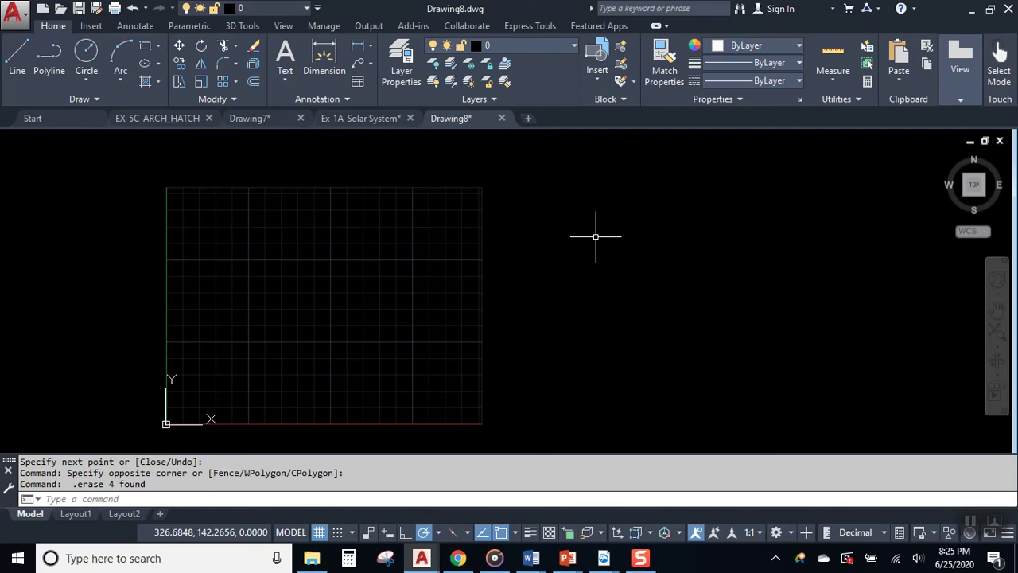
pyautogui.click(134, 165)
pyautogui.click(509, 444)
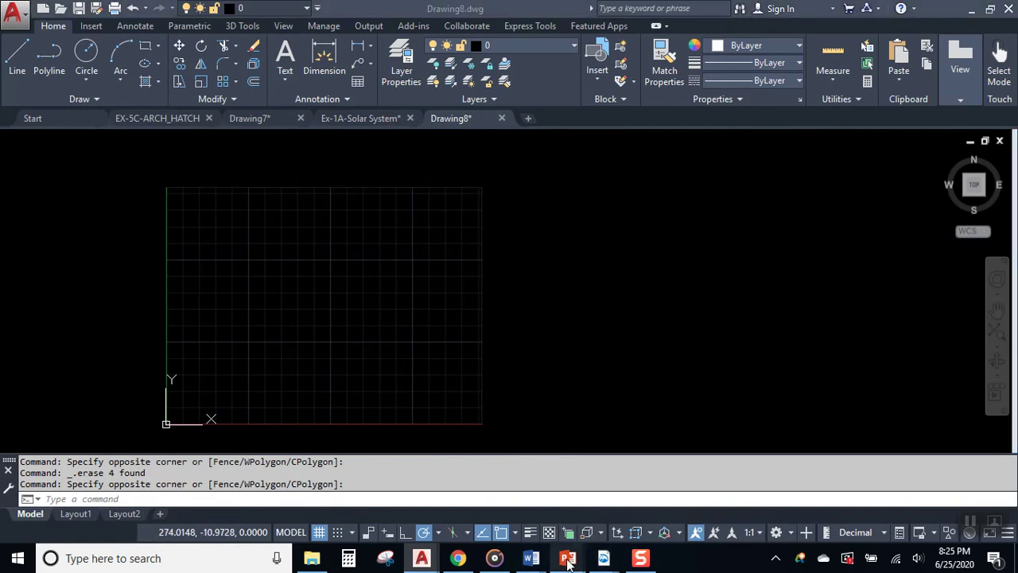
# Step: Present from slide 34 through the 9x12 and 11x17 slides to the LIMITS? cabinet slide 37
pyautogui.moveTo(567, 557)
pyautogui.click(503, 521)
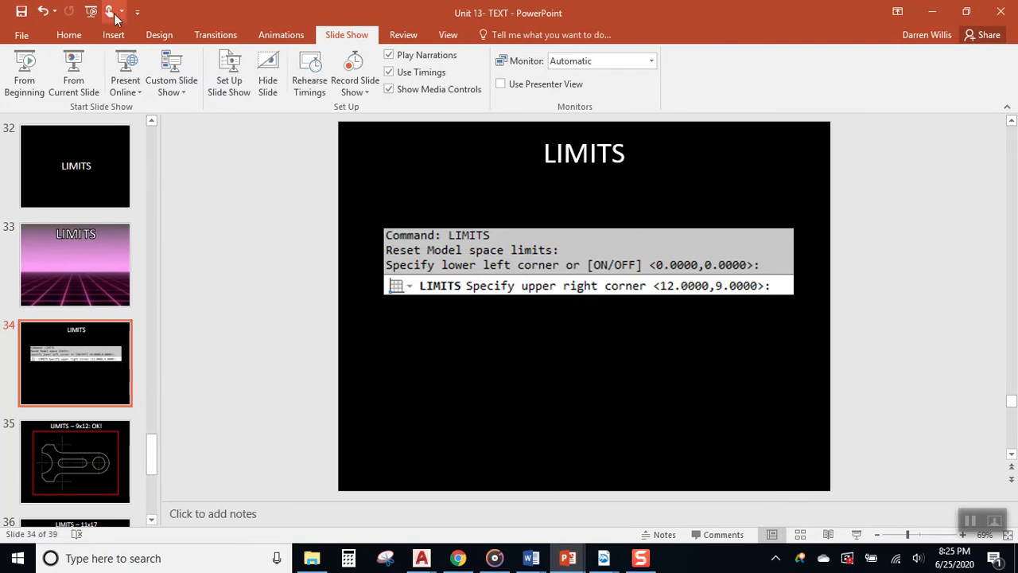
pyautogui.click(85, 80)
pyautogui.click(528, 342)
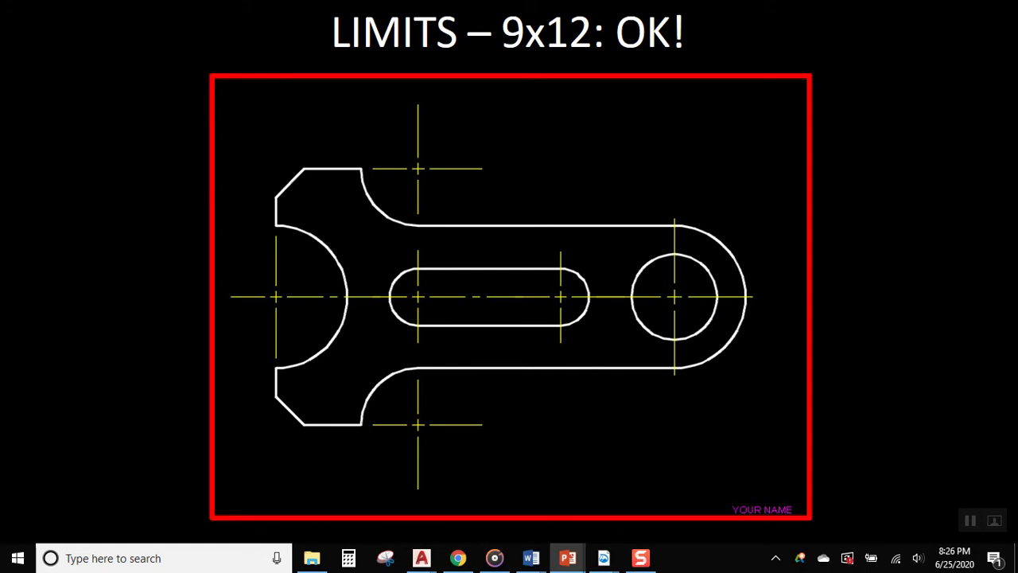
pyautogui.press('Right')
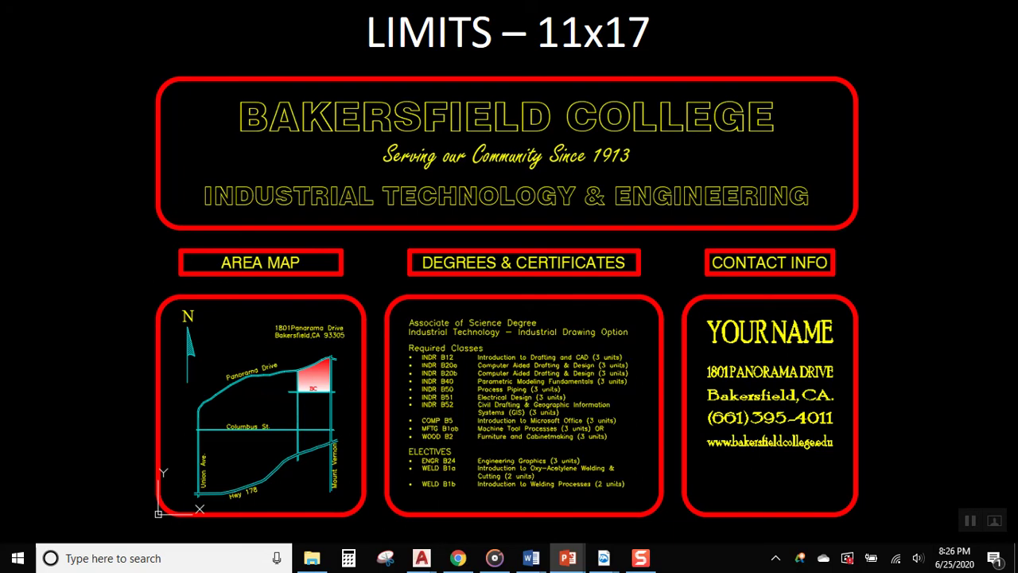
pyautogui.press('Right')
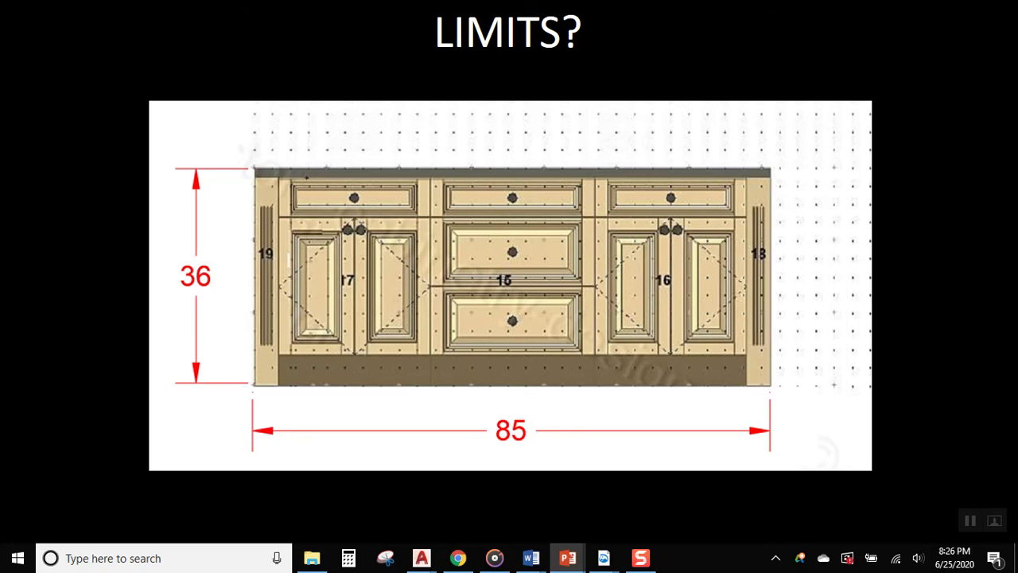
pyautogui.press('Escape')
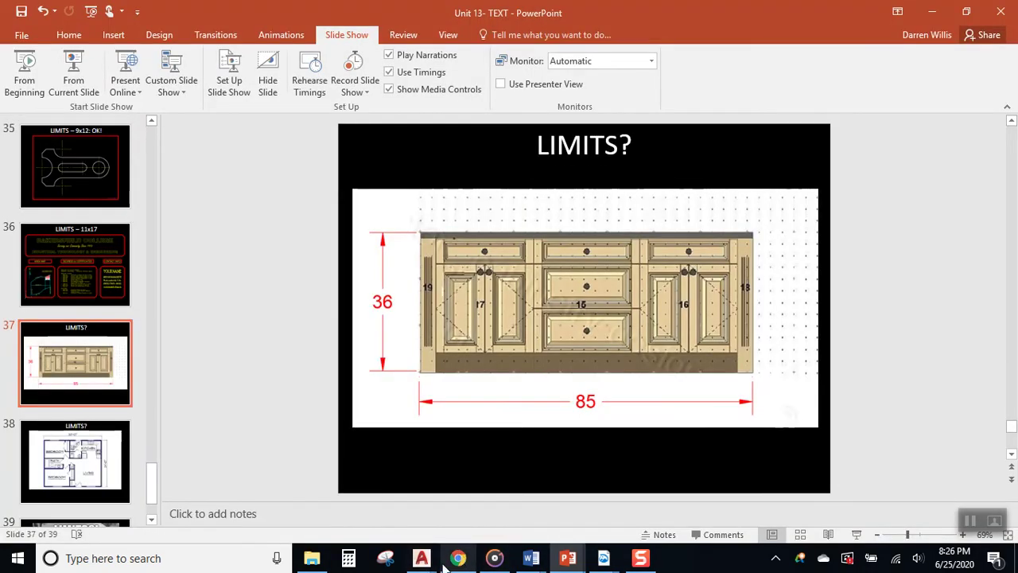
# Step: Run LIMITS in Drawing8 keeping 0,0 and setting the upper-right corner to 100,60
pyautogui.click(422, 558)
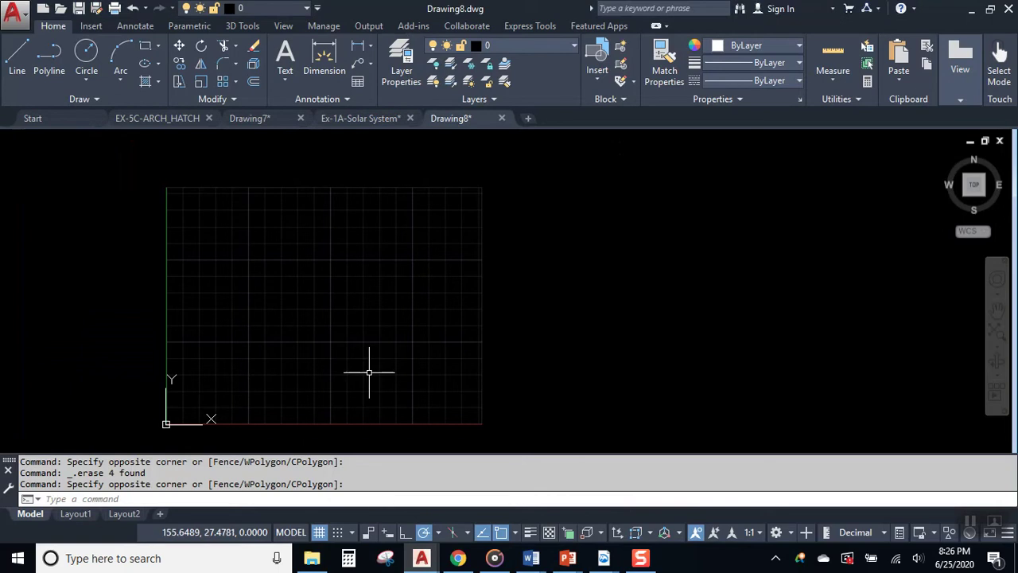
pyautogui.moveTo(339, 340); pyautogui.dragTo(402, 318, button='middle')
pyautogui.write('LIMITS')
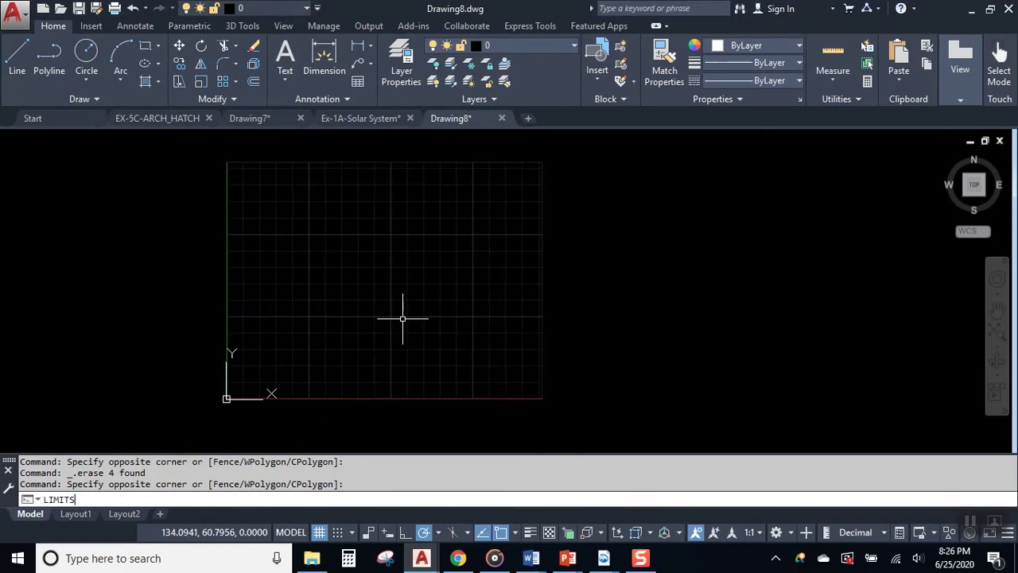
pyautogui.press('Return')
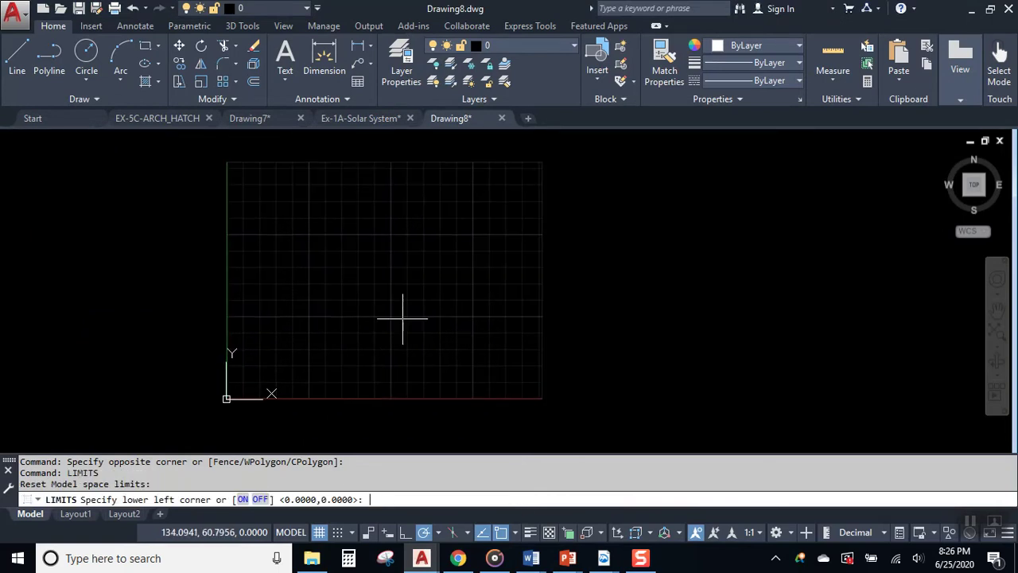
pyautogui.press('Return')
pyautogui.write('1')
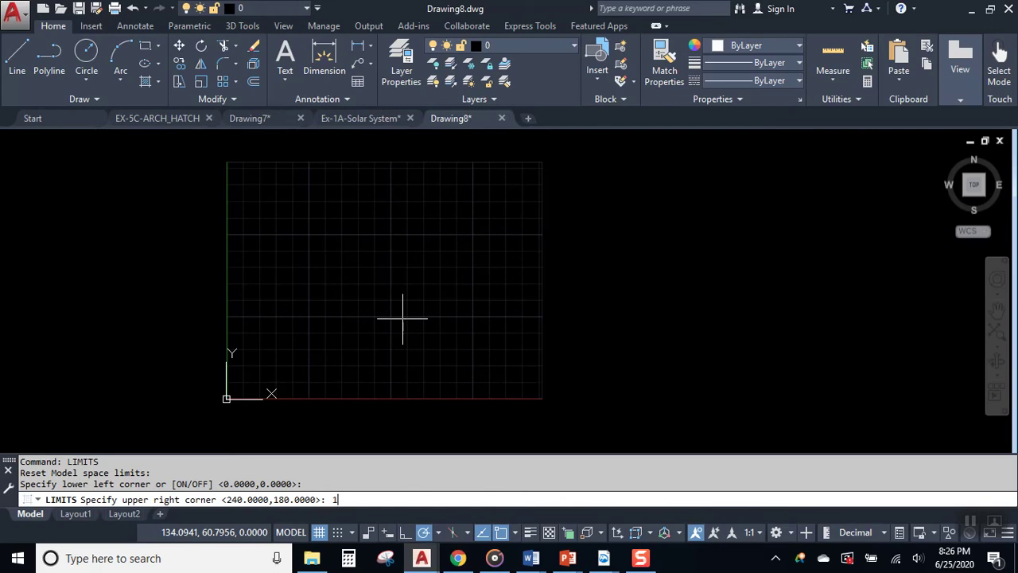
pyautogui.write('00,60')
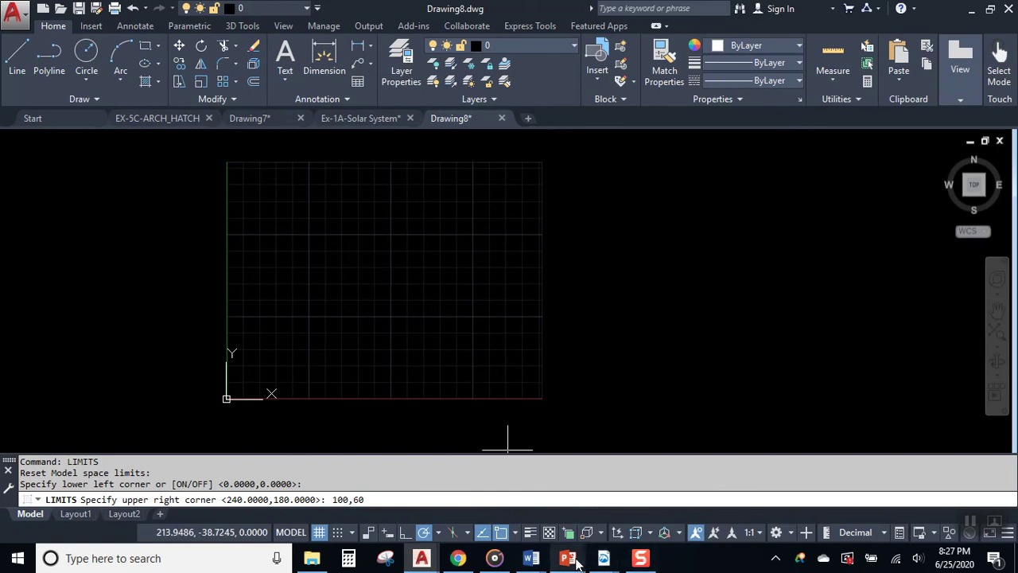
pyautogui.moveTo(577, 563)
pyautogui.click(500, 489)
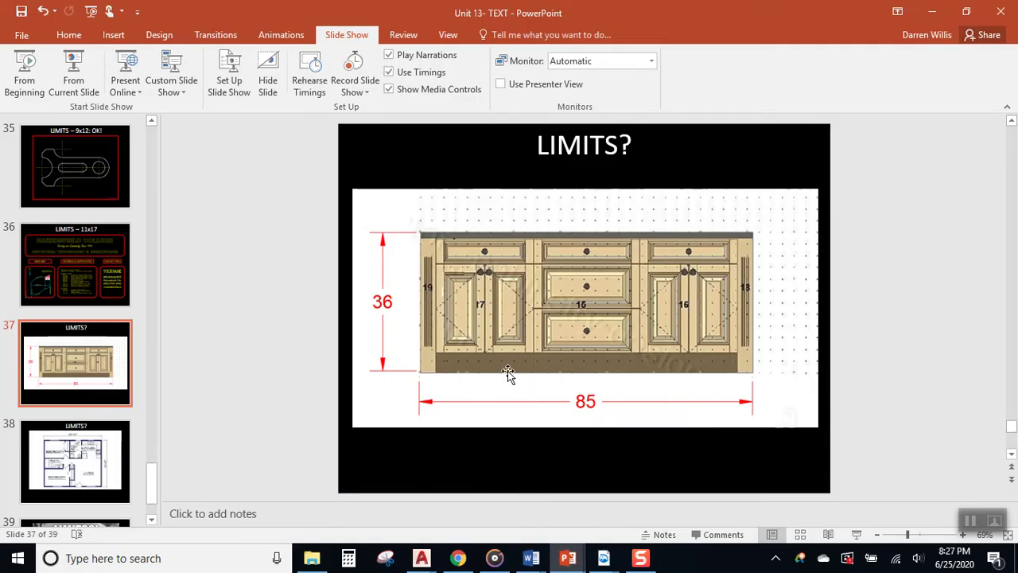
pyautogui.click(938, 11)
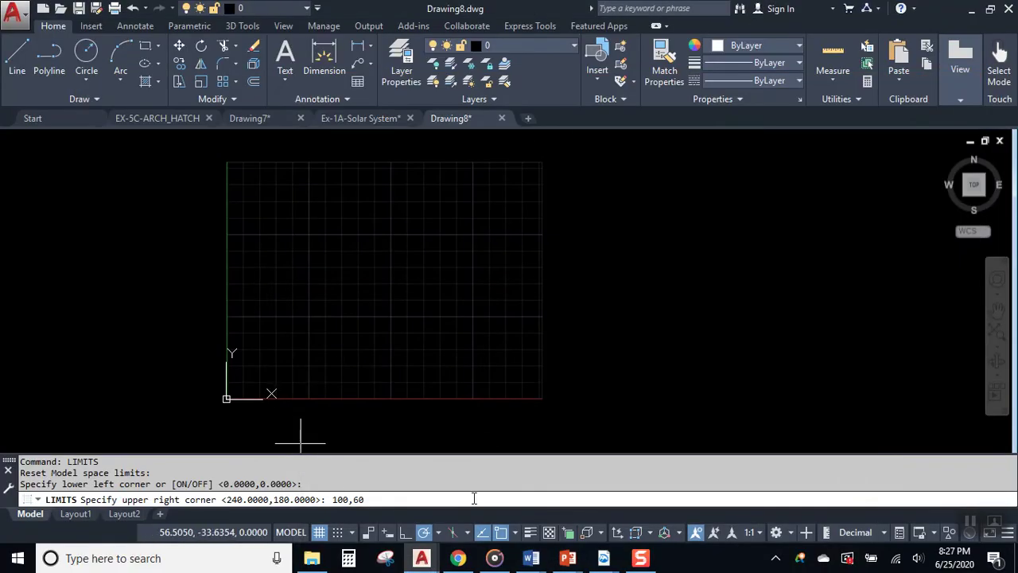
pyautogui.press('Return')
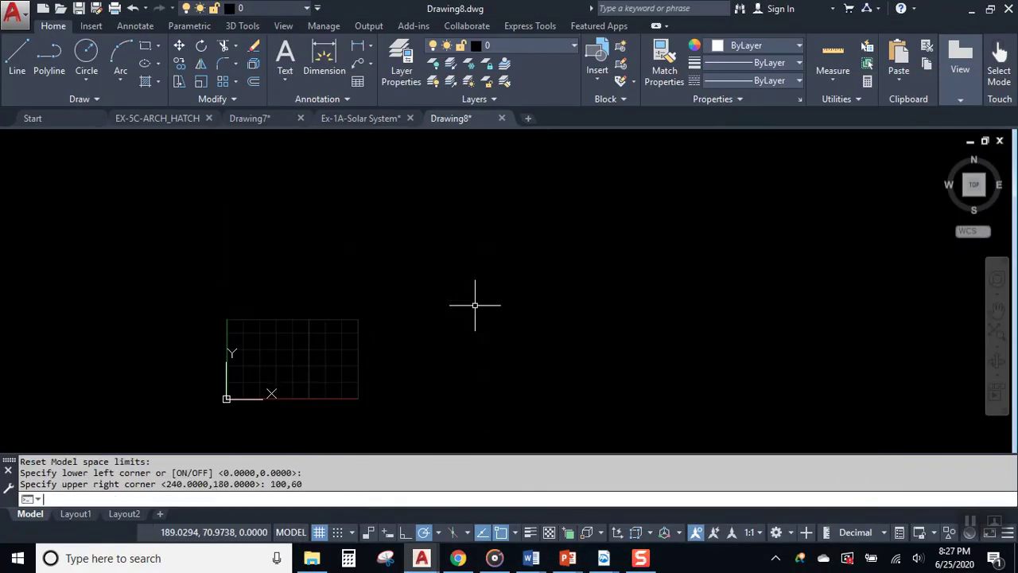
# Step: Zoom to check the 100,60 grid, then bring the Unit 13 lecture slides forward
pyautogui.scroll(5, 199, 414)
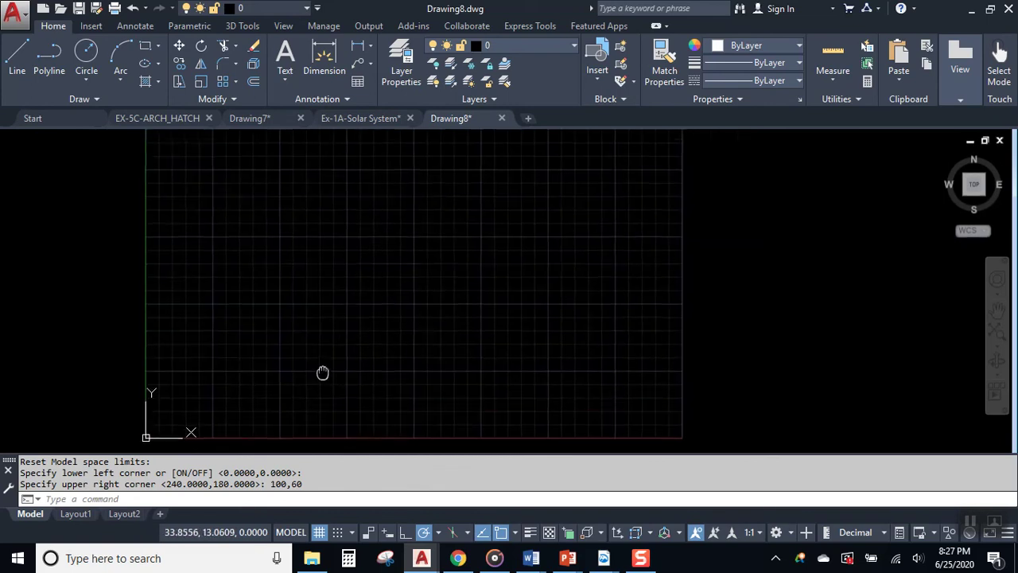
pyautogui.scroll(-2, 249, 349)
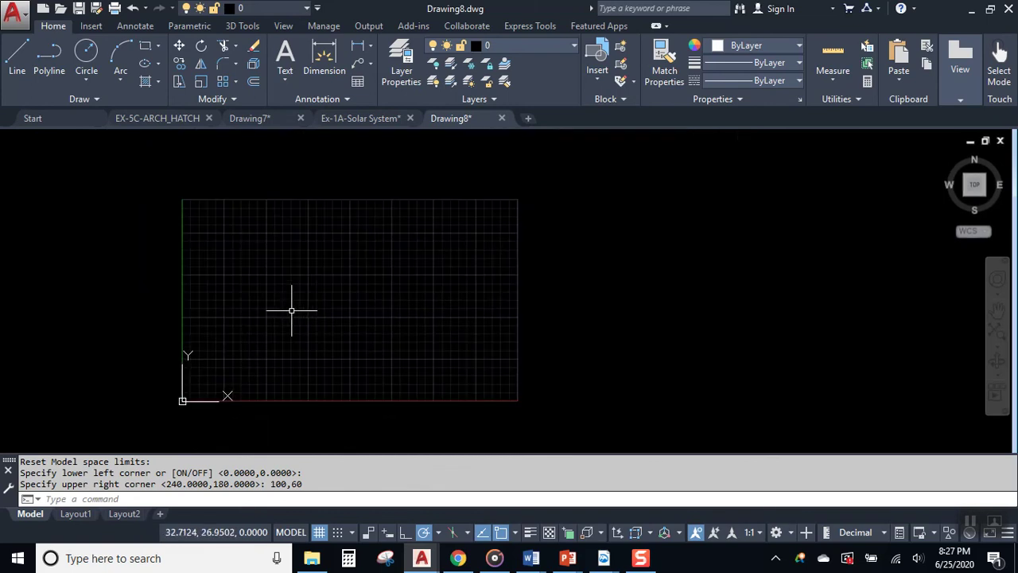
pyautogui.click(221, 284)
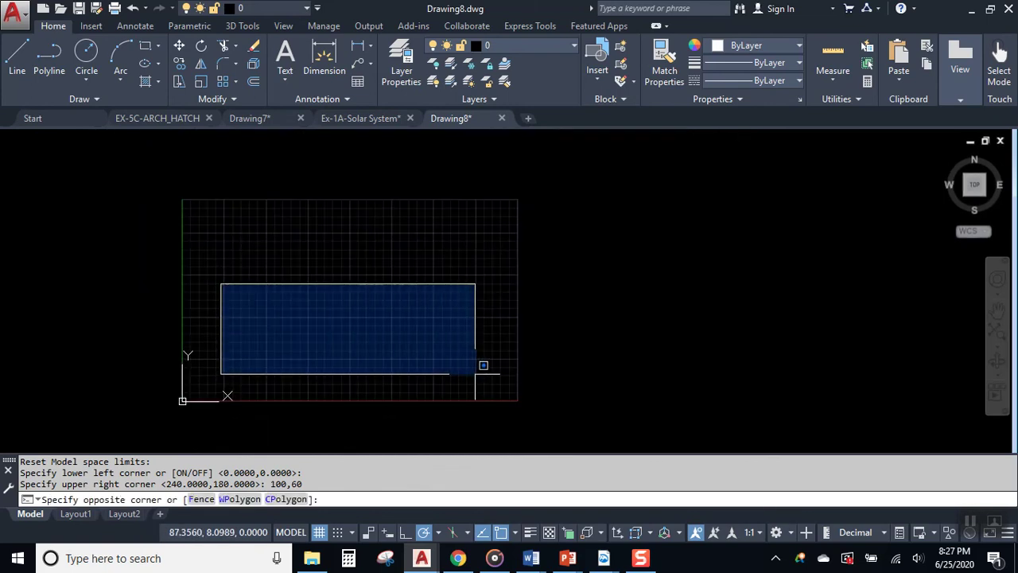
pyautogui.click(483, 365)
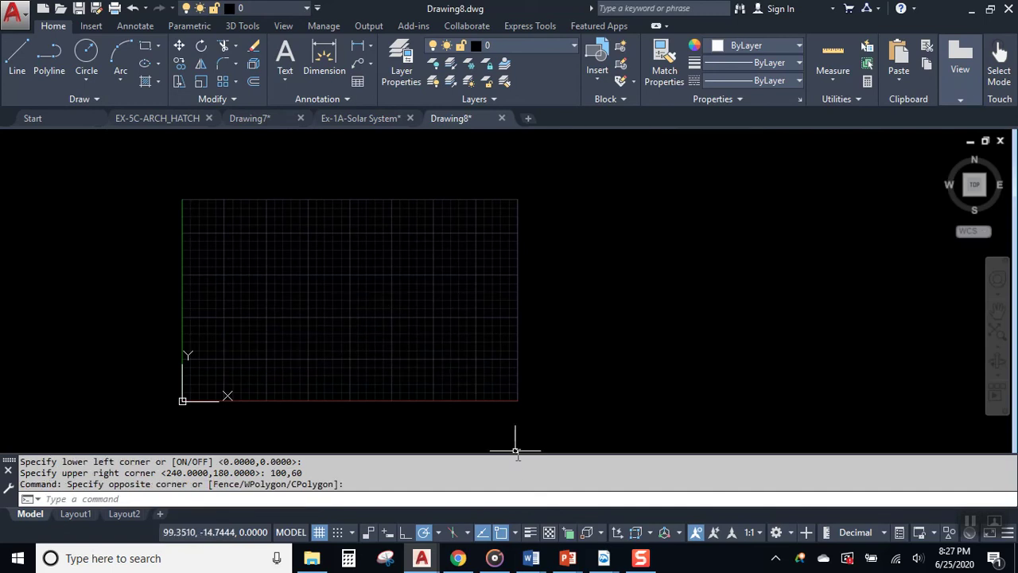
pyautogui.click(567, 558)
pyautogui.click(488, 494)
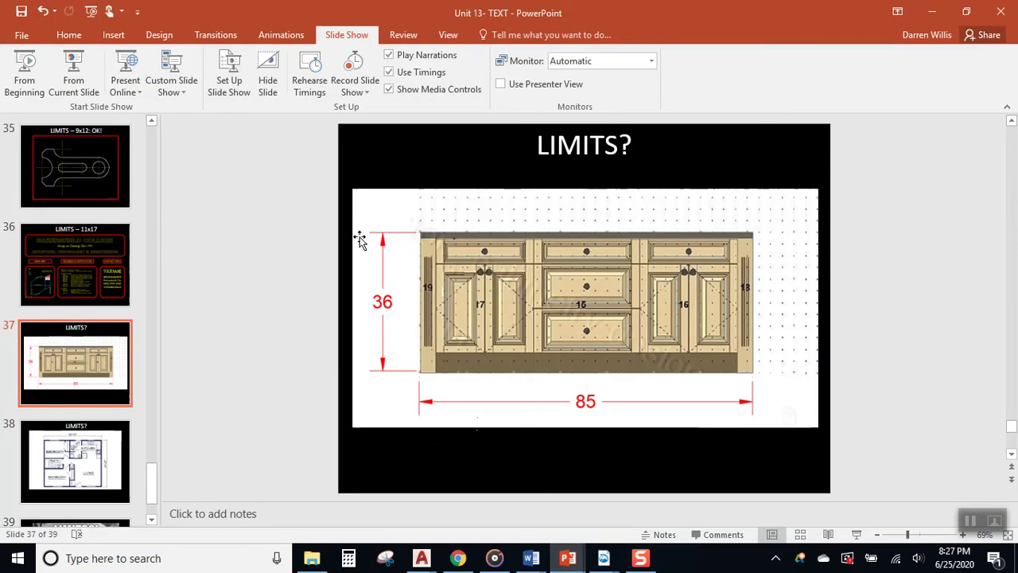
# Step: Present from slide 37 past the 30'-0" by 24'-0" floor plan to the LIMITS?! meme slide
pyautogui.click(88, 91)
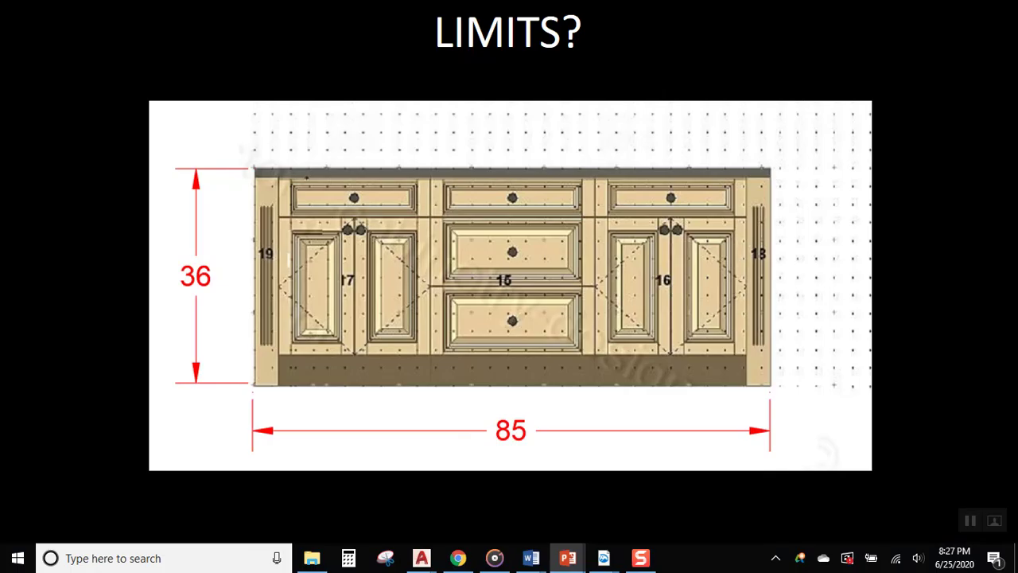
pyautogui.press('Right')
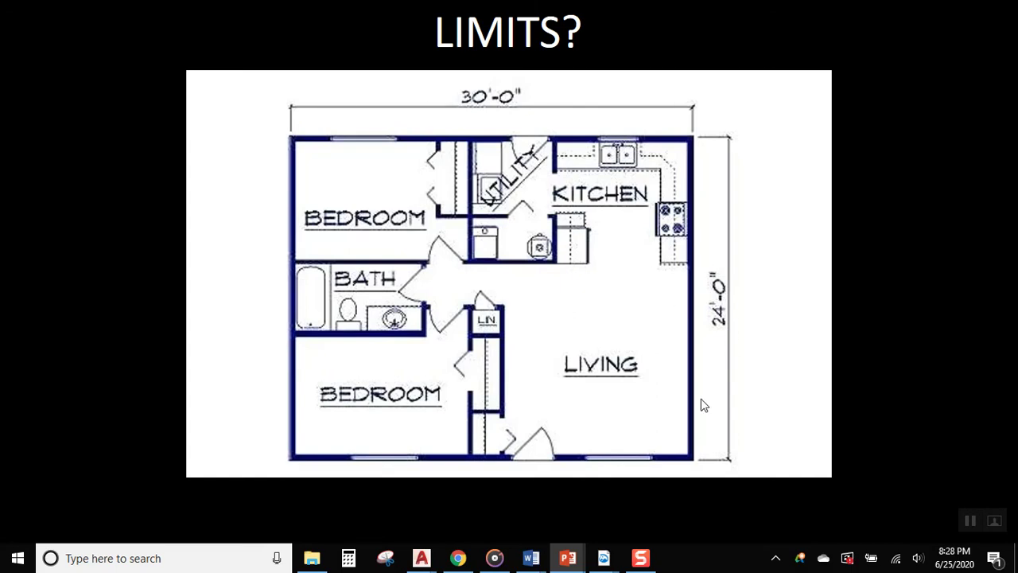
pyautogui.click(695, 125)
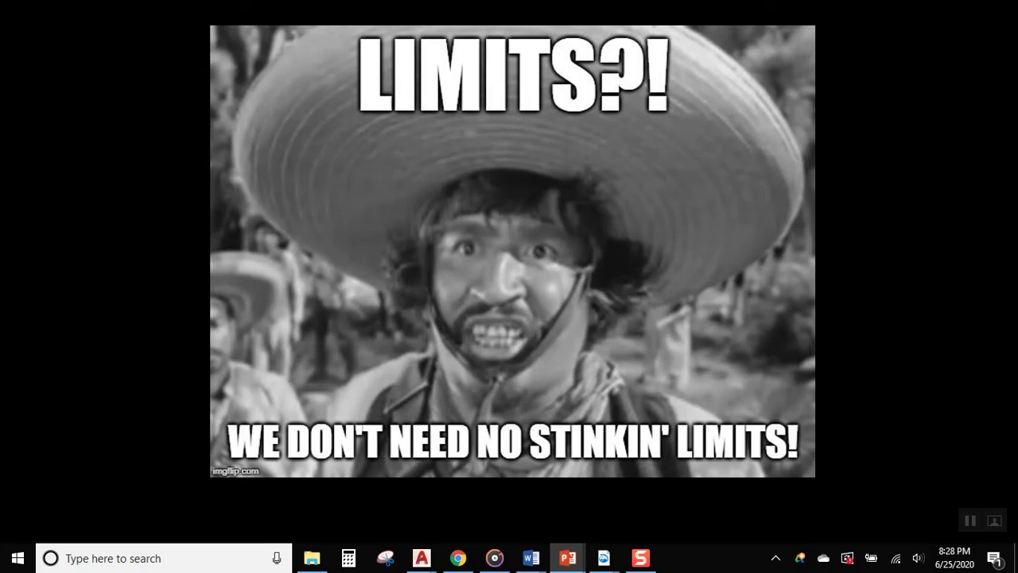